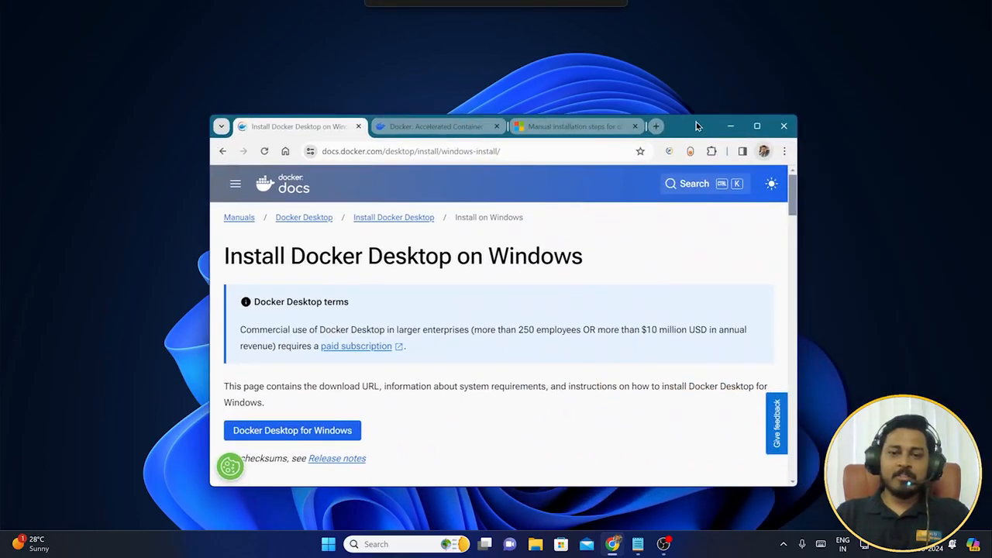
Step: Review the system requirements for the WSL 2 backend and the Hyper-V backend on the Docker Desktop for Windows install page
scroll(741, 310, down, 1)
scroll(733, 333, up, 1)
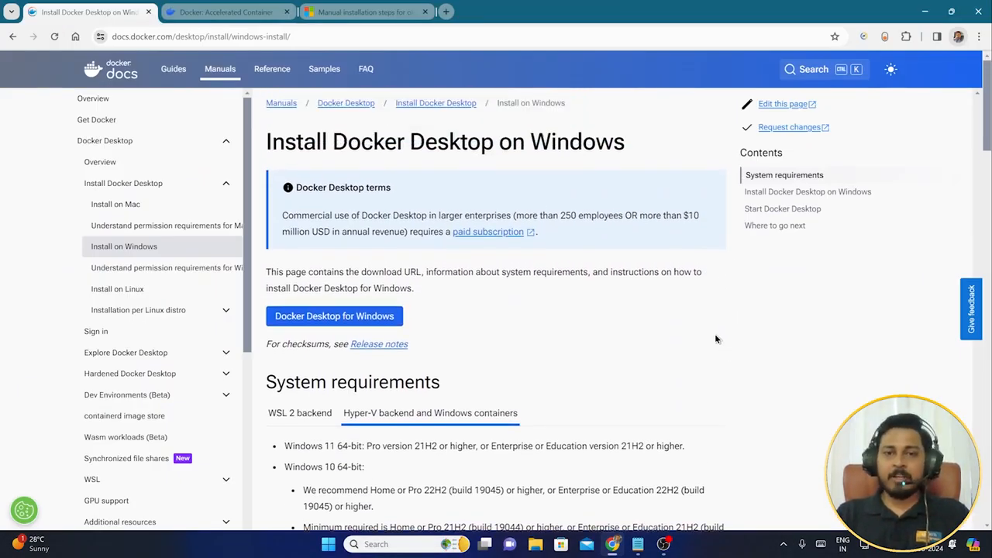
scroll(775, 349, down, 2)
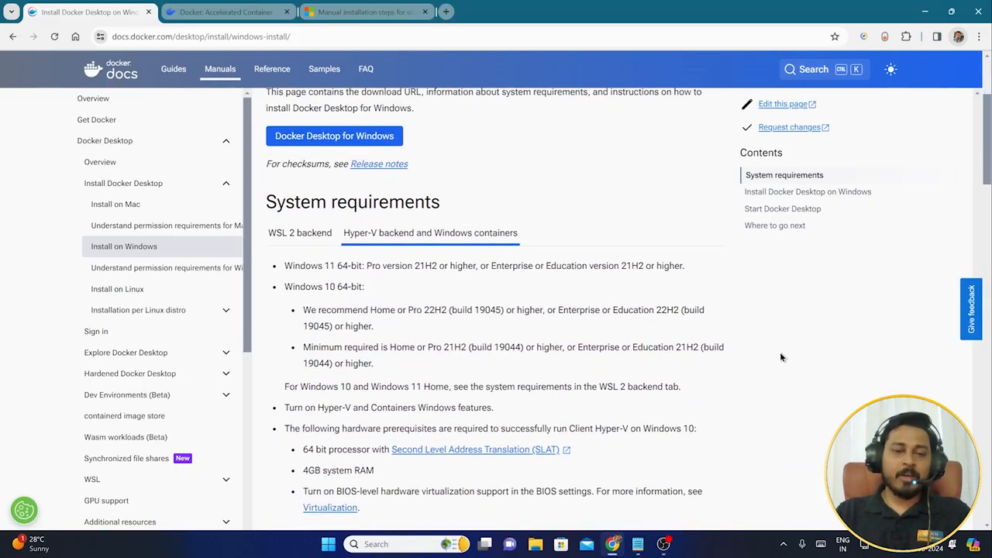
scroll(780, 357, down, 1)
click(300, 123)
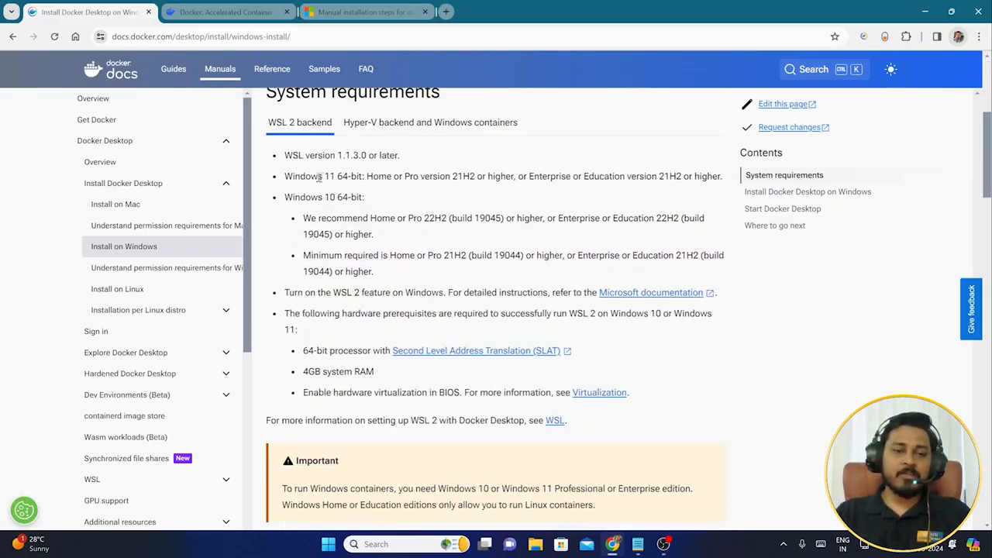
drag(284, 155, 496, 292)
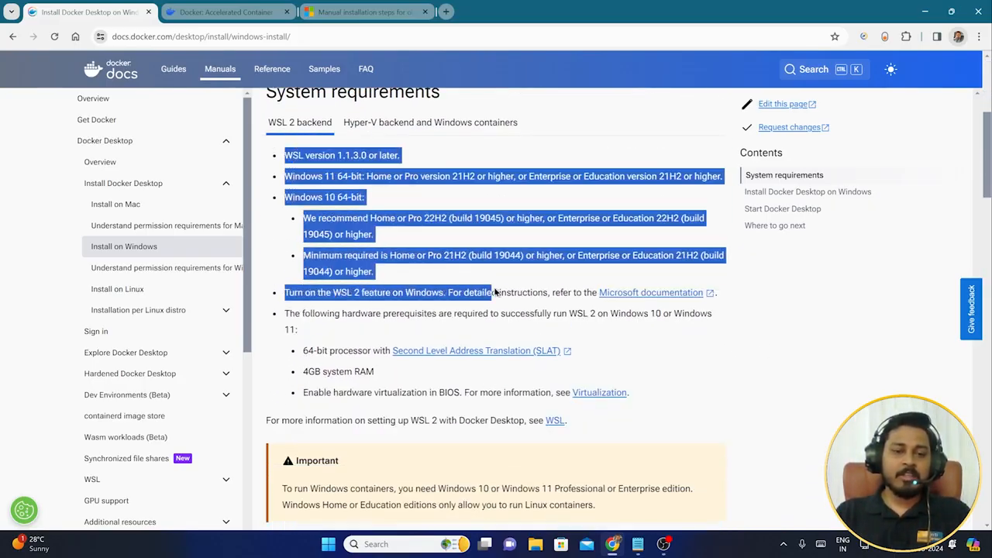
click(428, 127)
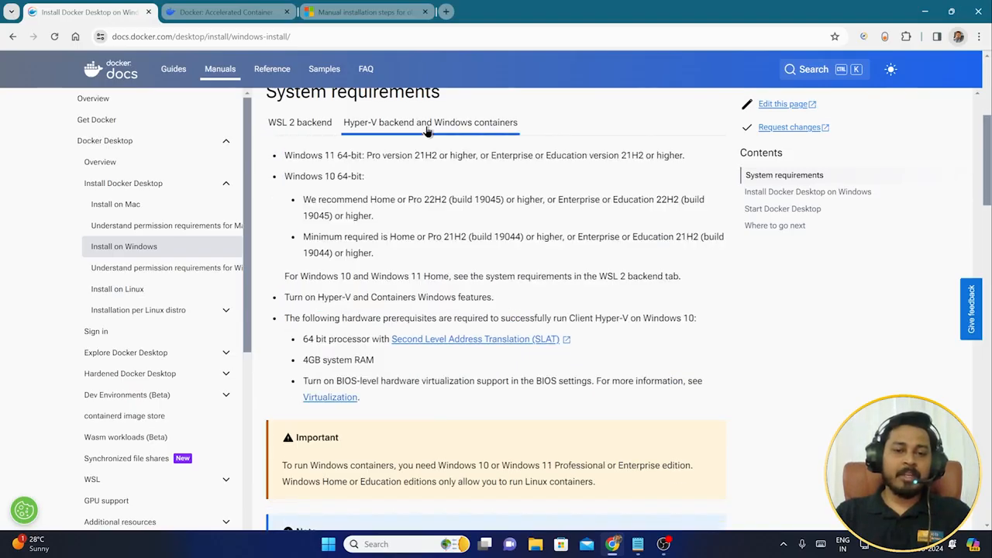
click(302, 124)
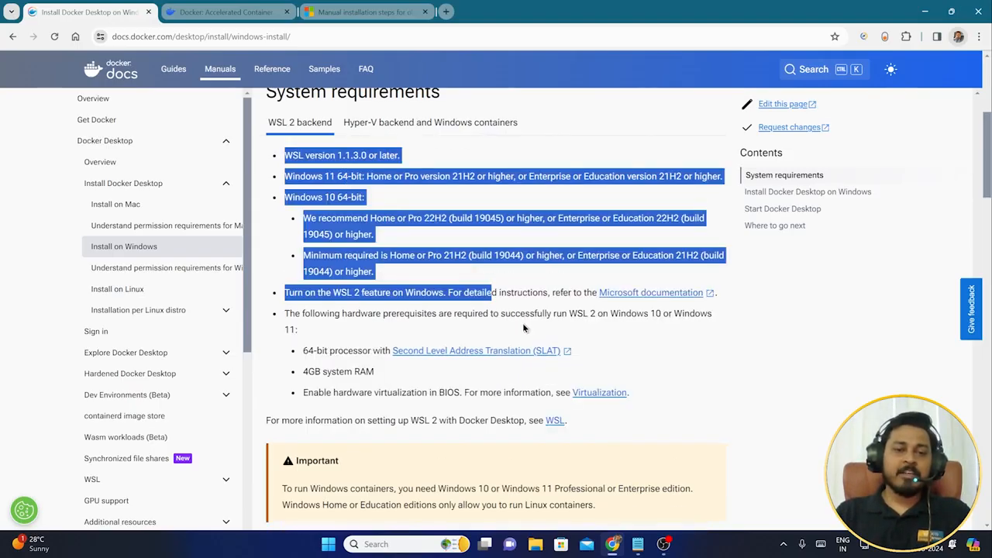
click(835, 348)
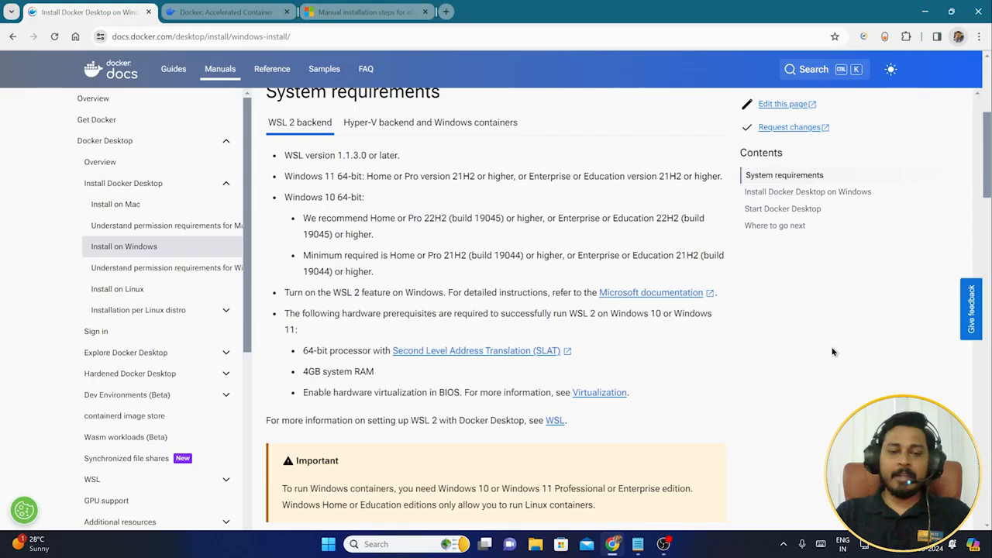
drag(284, 155, 671, 413)
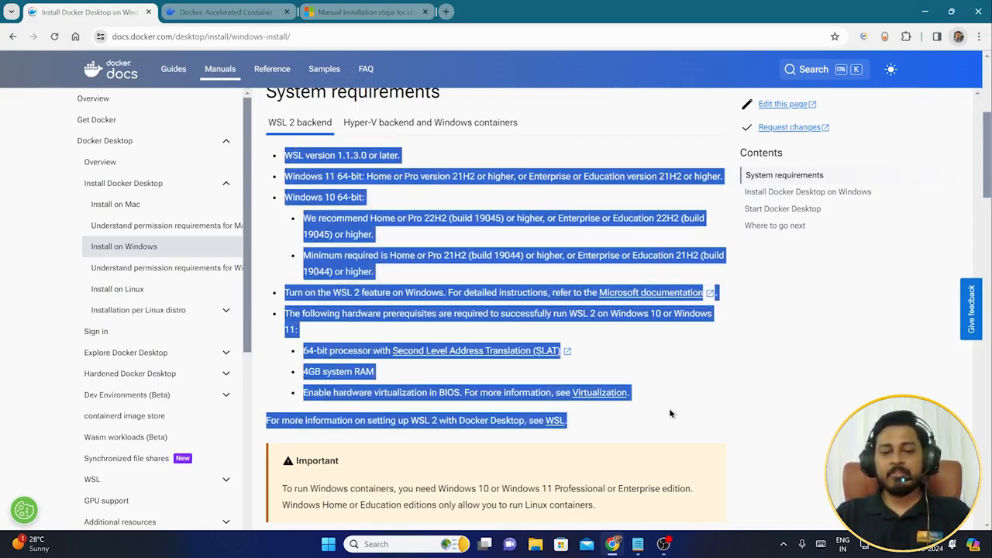
click(855, 387)
Step: Read through the remaining notes and the interactive installation instructions on the install page, and return to the system requirements
scroll(855, 388, down, 5)
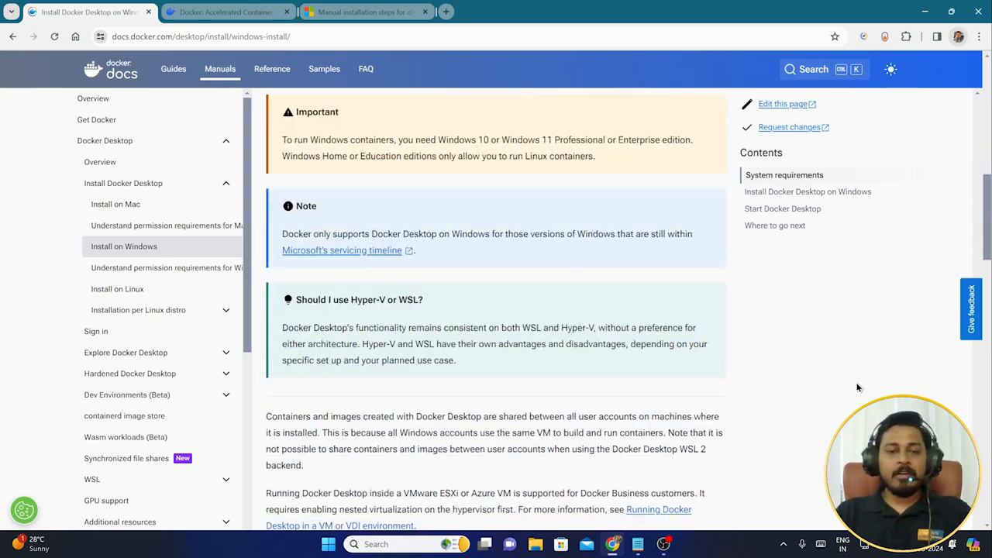
scroll(857, 386, down, 2)
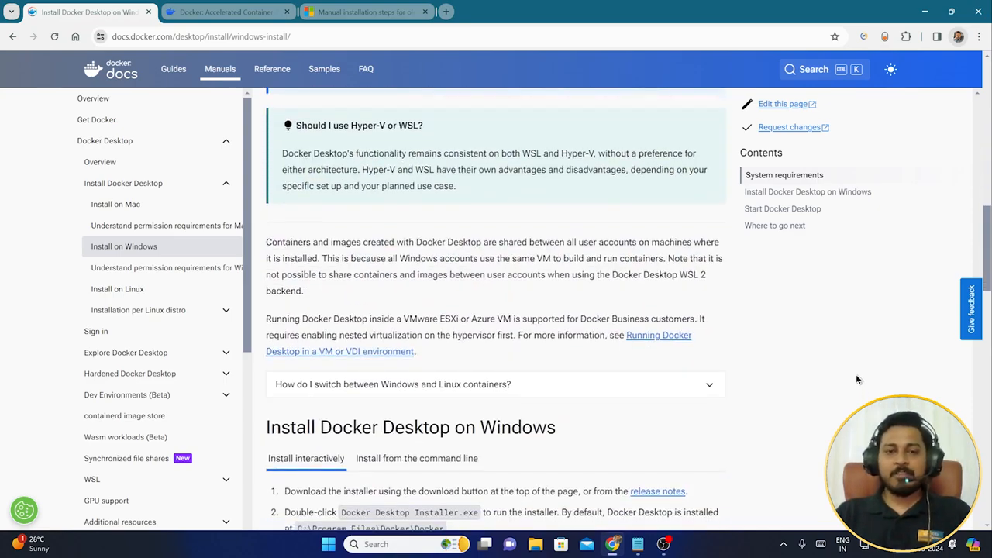
scroll(855, 372, down, 4)
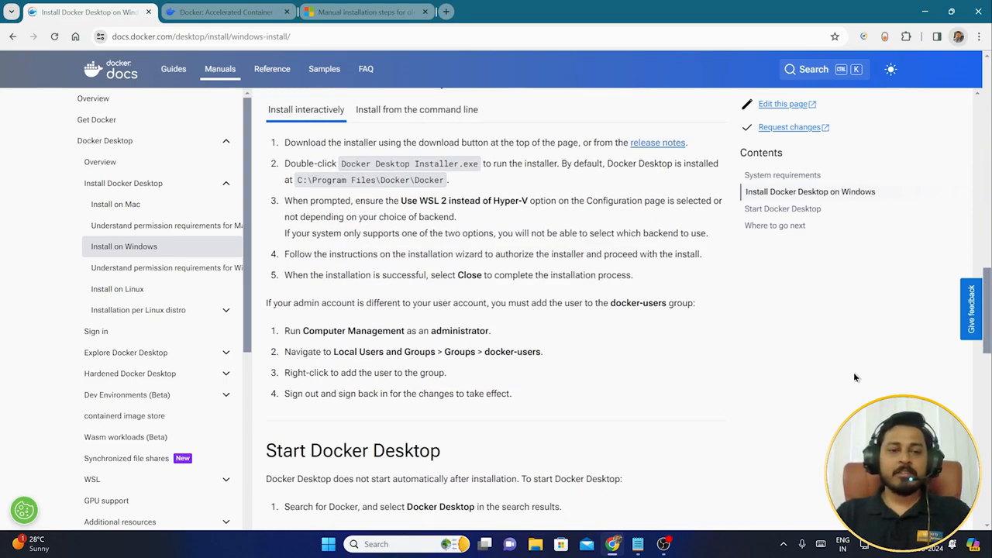
scroll(855, 377, up, 10)
scroll(855, 377, up, 2)
scroll(855, 377, down, 4)
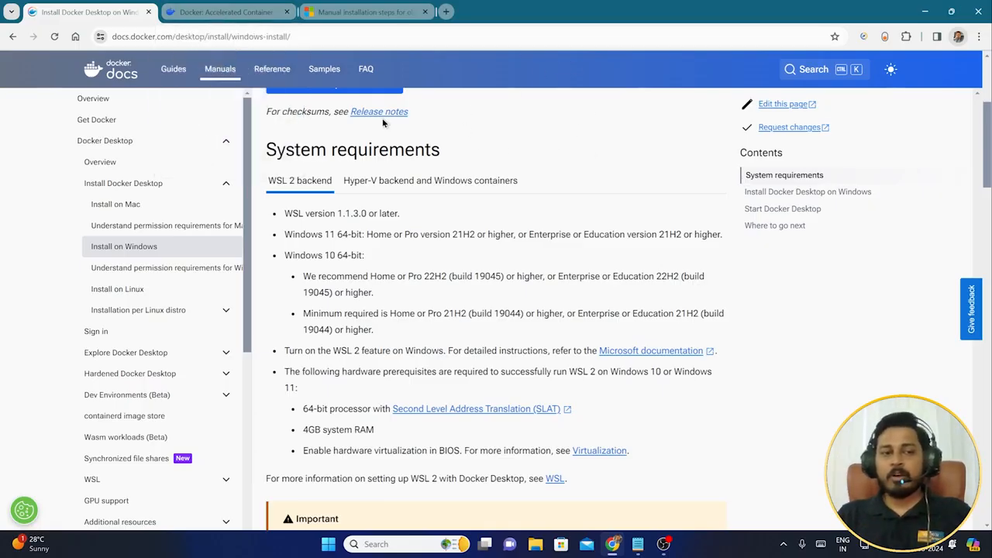
Step: Switch to the docker.com home page and look through its sections on what Docker is and why to use it
click(219, 13)
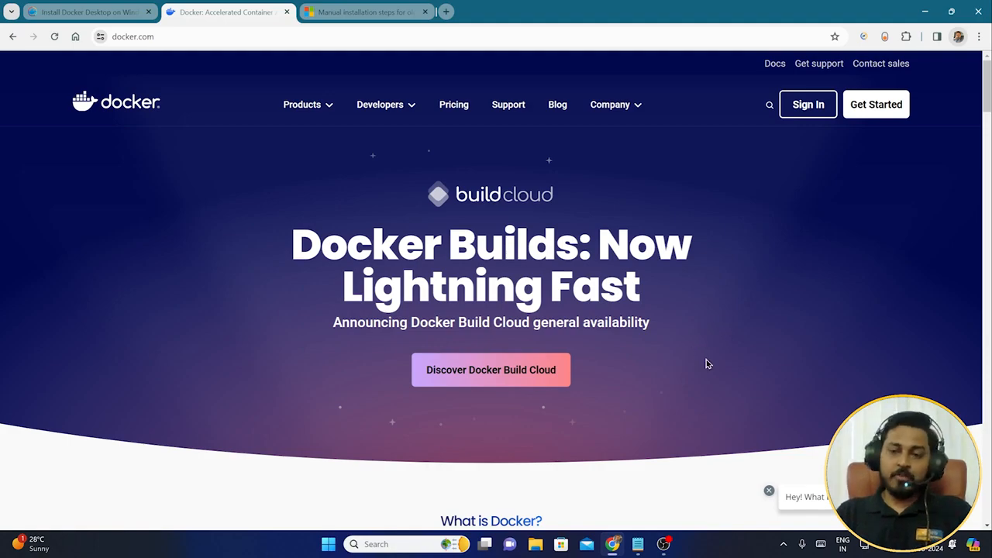
scroll(730, 425, down, 6)
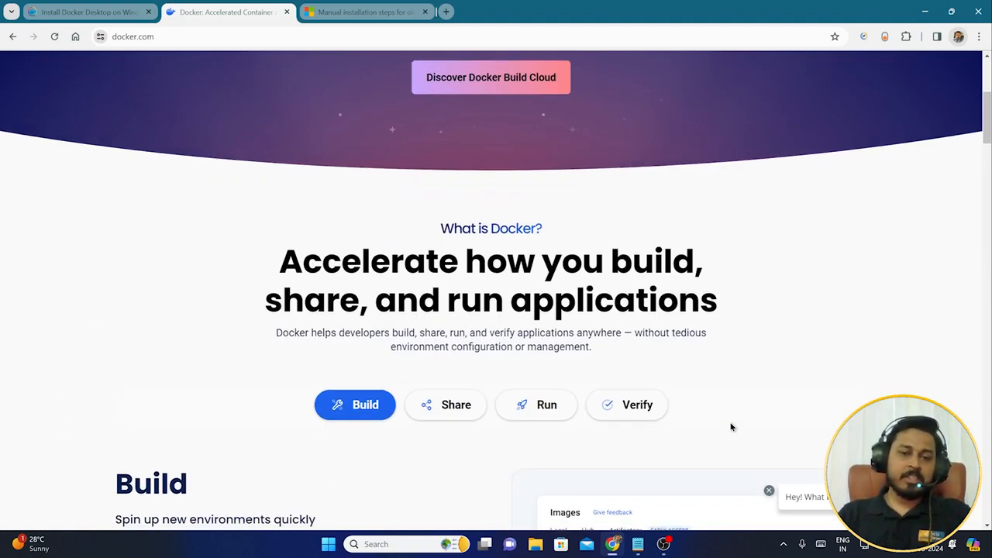
scroll(730, 425, up, 3)
scroll(730, 425, down, 10)
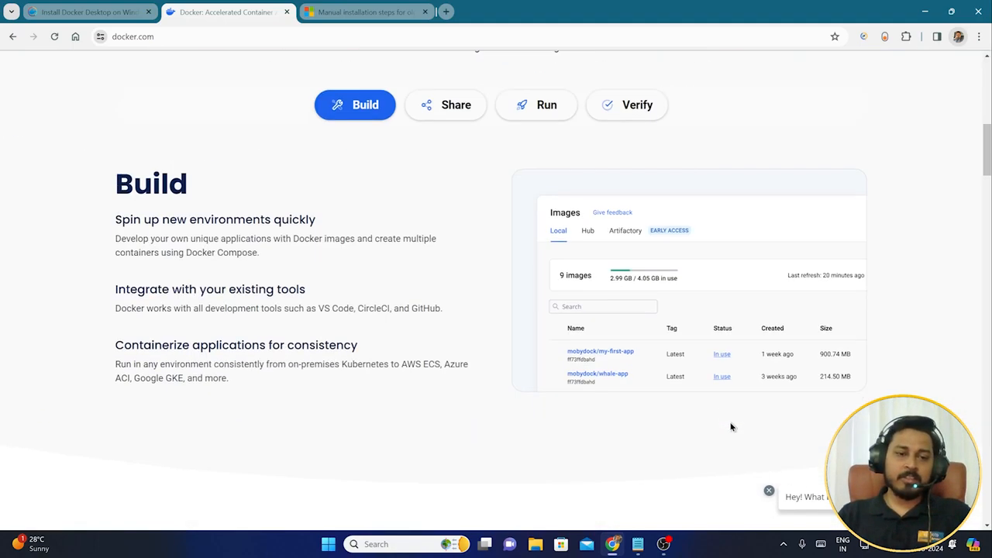
scroll(730, 425, up, 10)
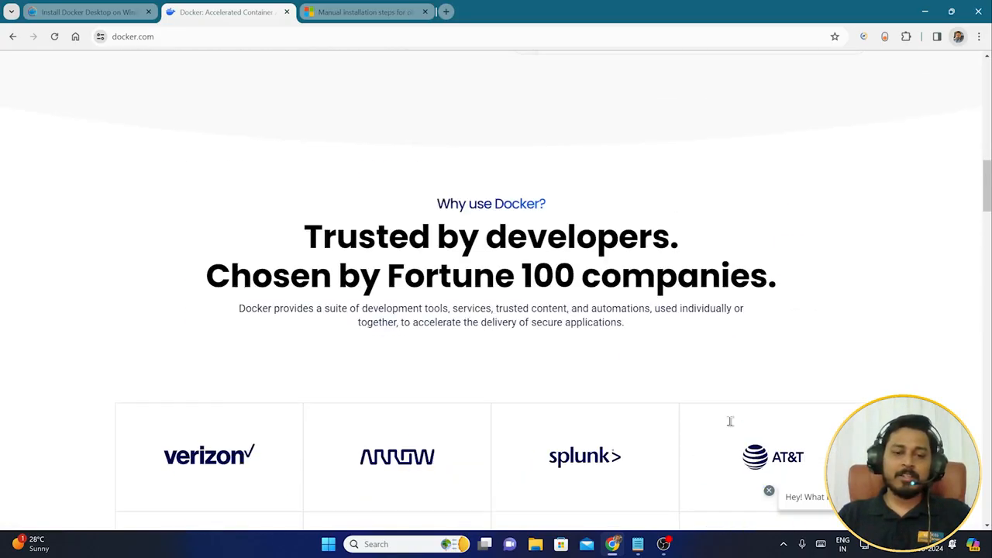
scroll(729, 425, up, 4)
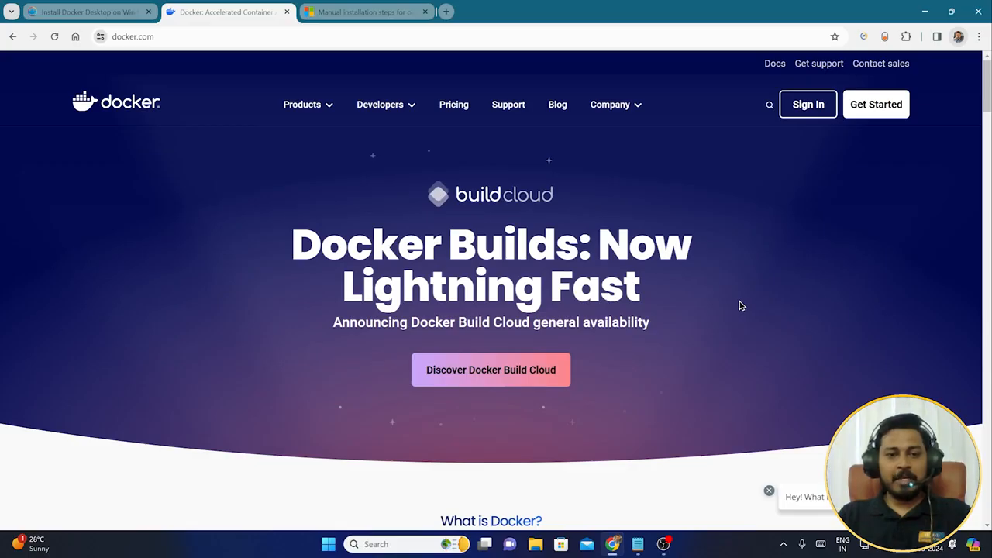
Step: Go to the Docker Desktop product page and open the account creation form from it
mouse_move(308, 116)
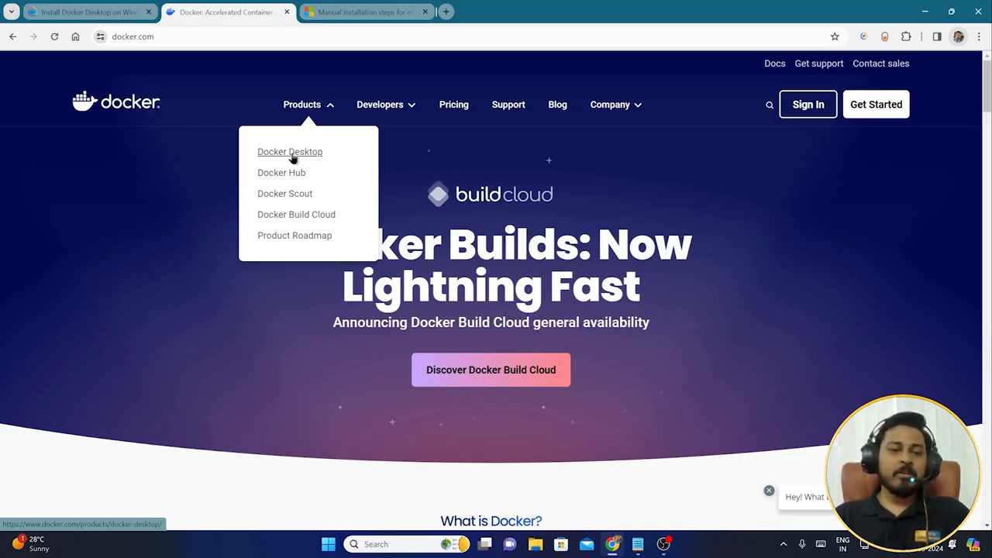
click(292, 158)
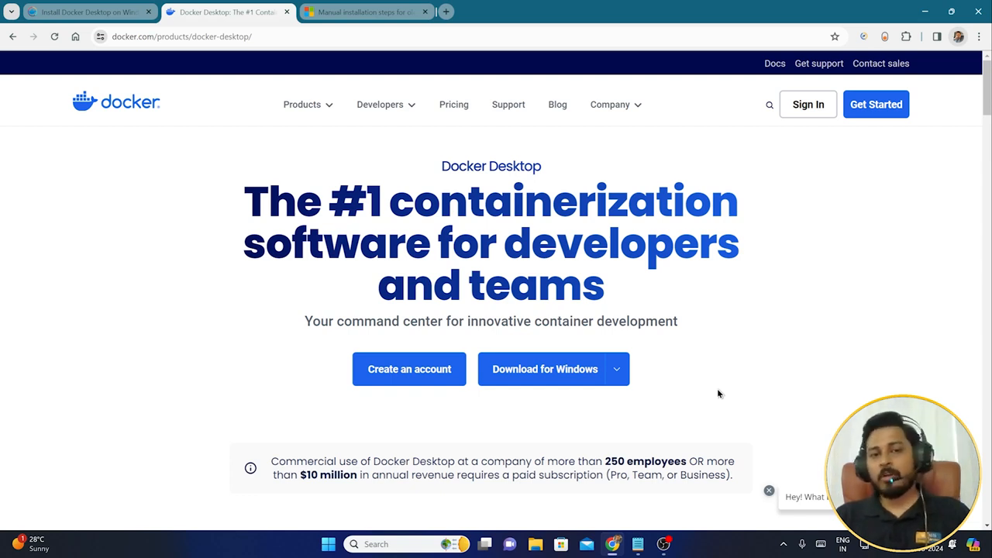
click(398, 373)
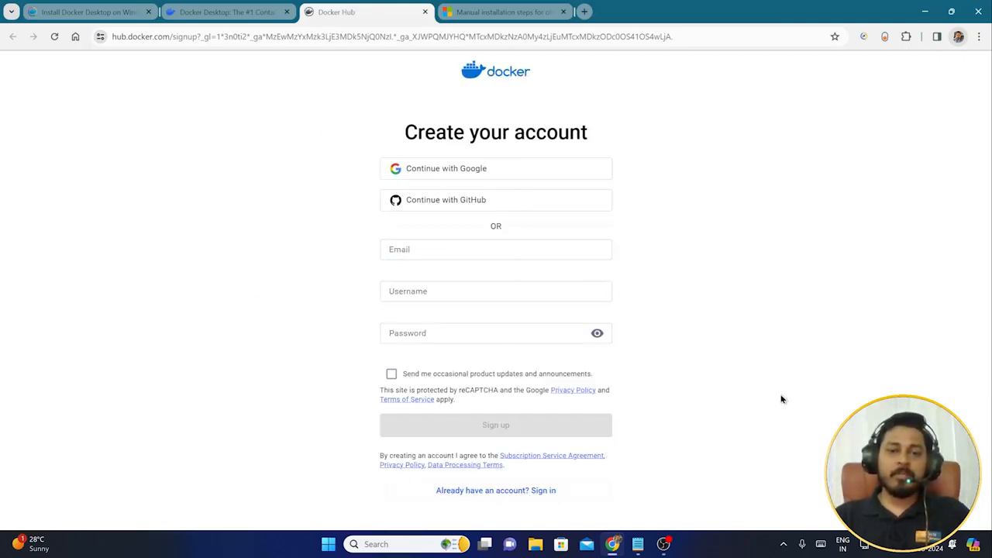
Step: Go through the email, username and password fields of the sign-up form and opt in to occasional product updates and announcements
click(412, 252)
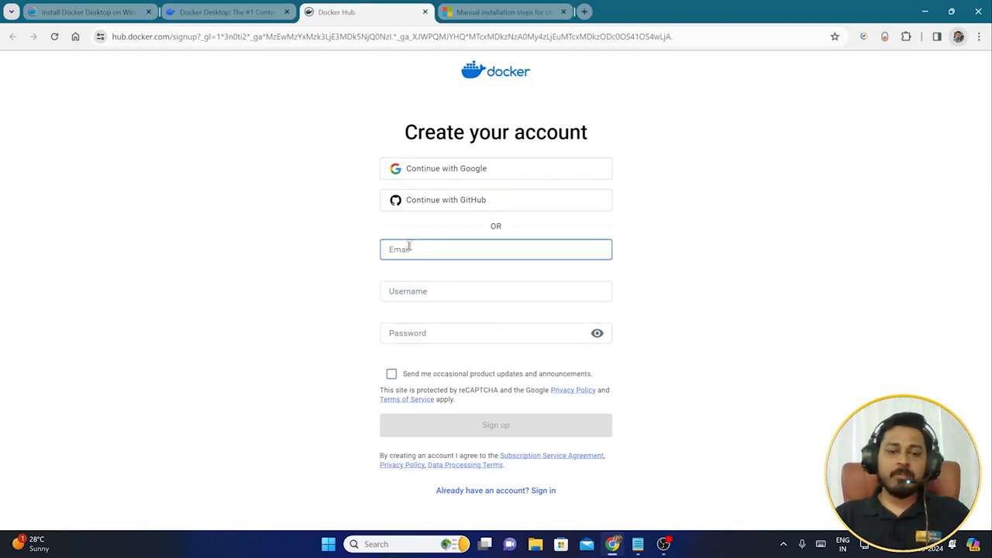
click(424, 290)
click(437, 335)
click(452, 248)
click(439, 295)
click(441, 332)
click(457, 311)
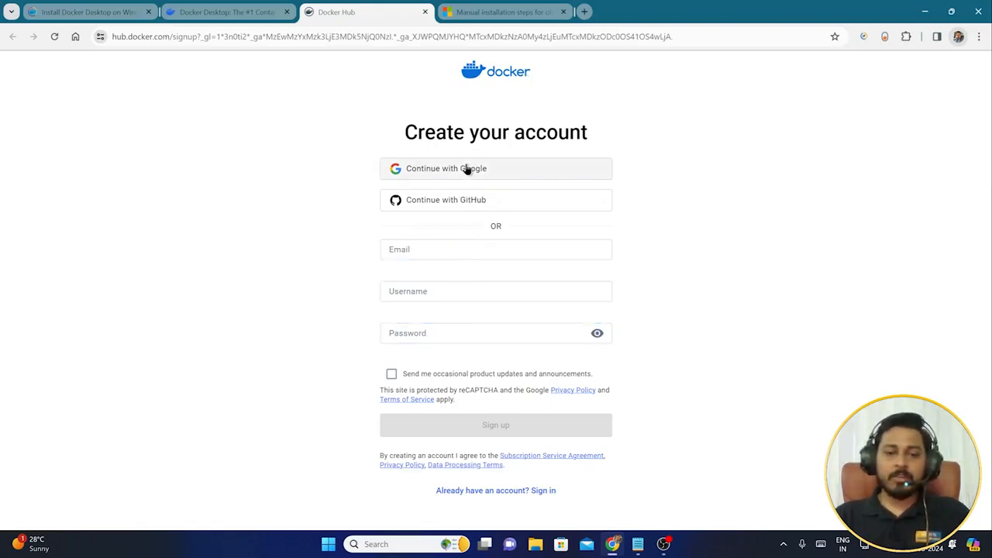
click(390, 377)
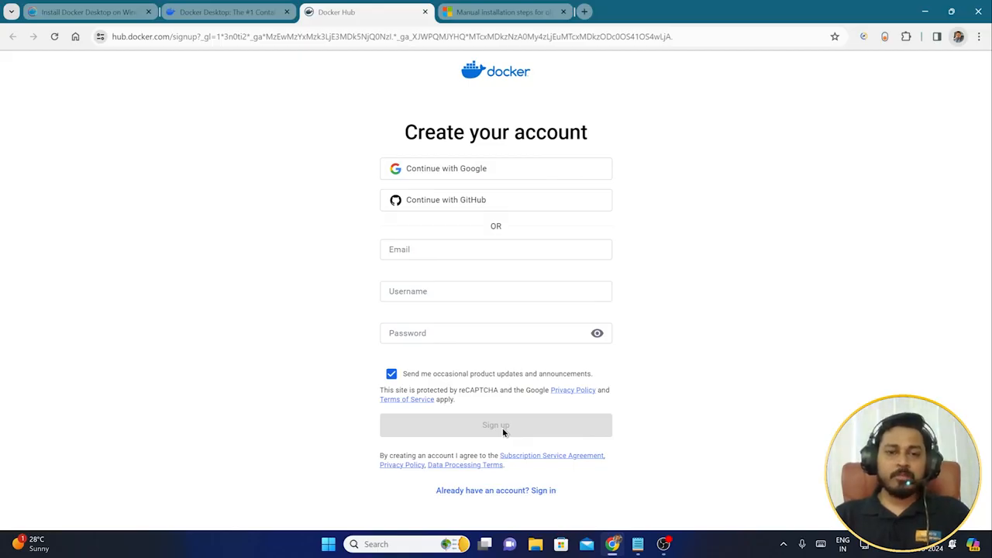
Step: Check the download options on the Docker Desktop product page, return to the sign-up form and close it
click(225, 11)
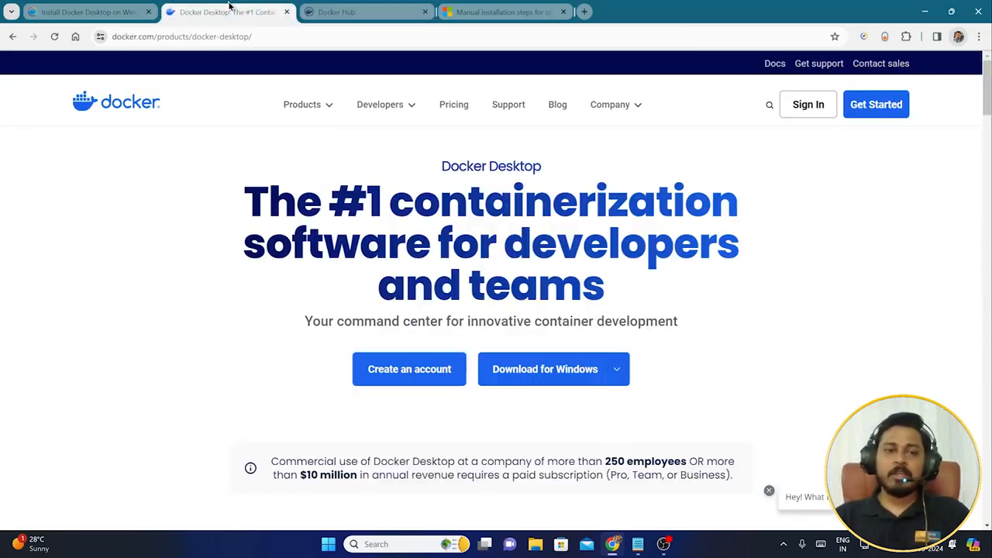
mouse_move(599, 368)
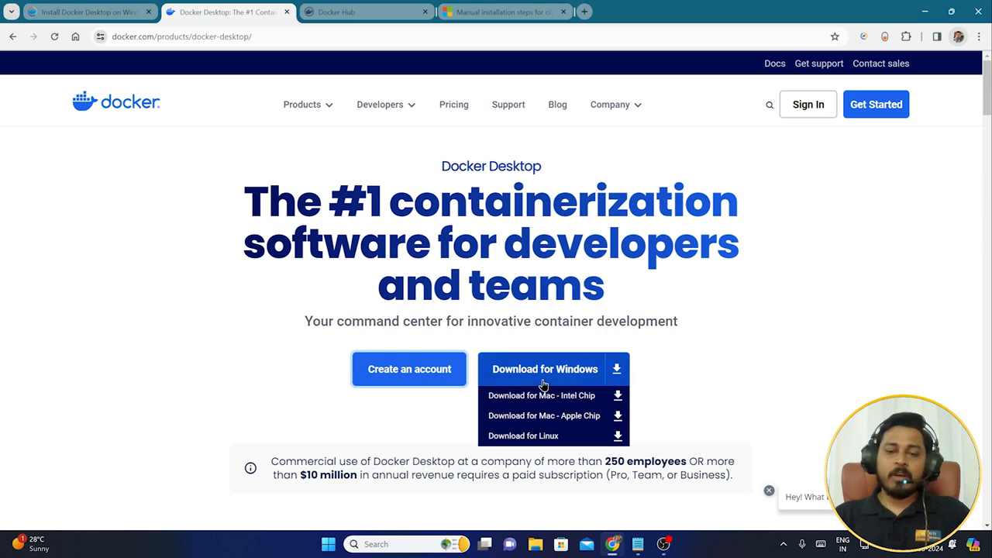
click(366, 10)
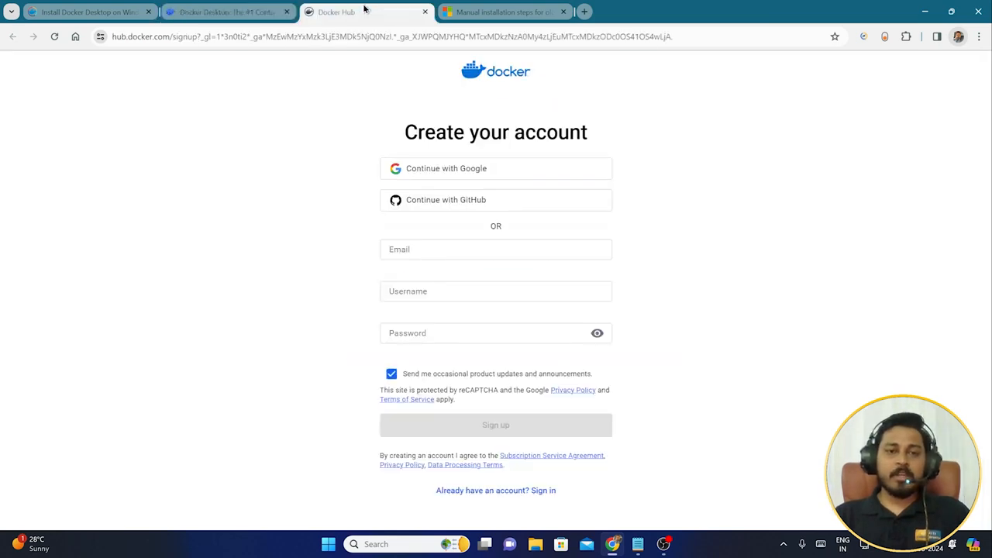
click(454, 245)
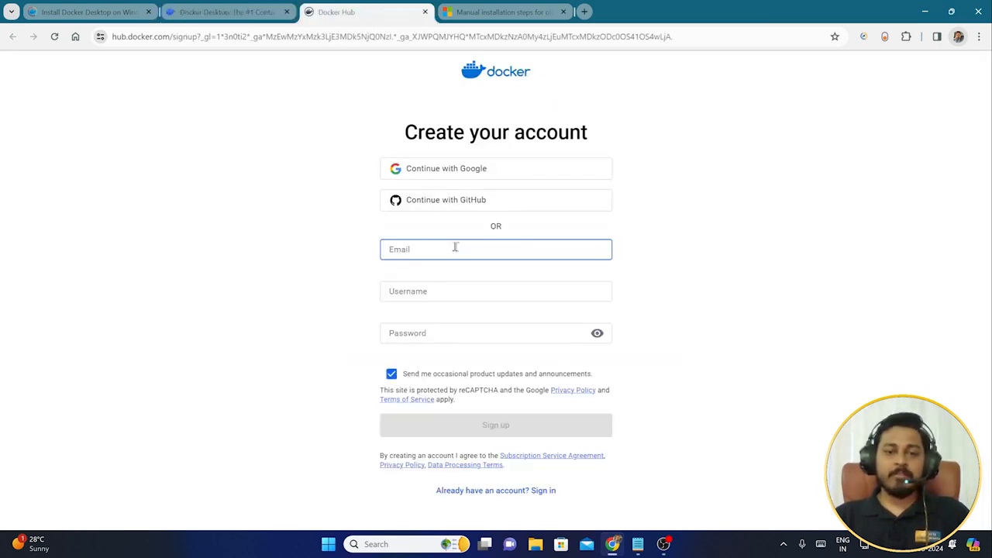
key(ctrl+w)
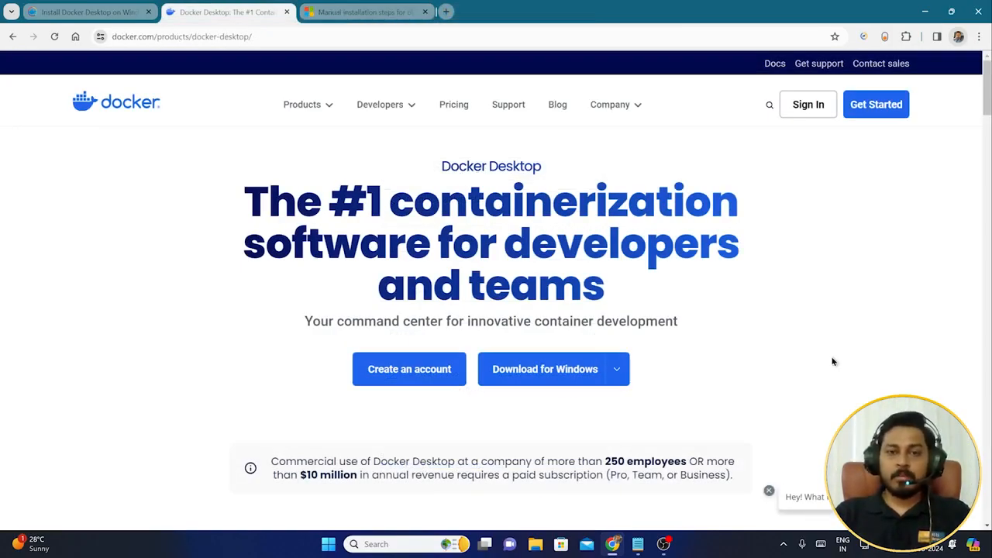
Step: Sign in to Docker Hub and download the Windows version, saving Docker Desktop Installer.exe to the Desktop folder
click(804, 111)
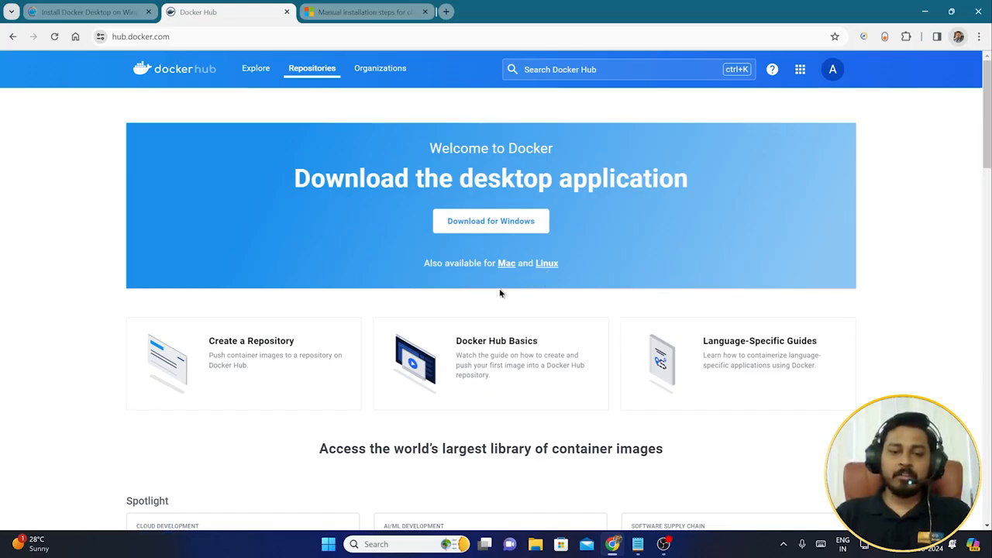
click(493, 232)
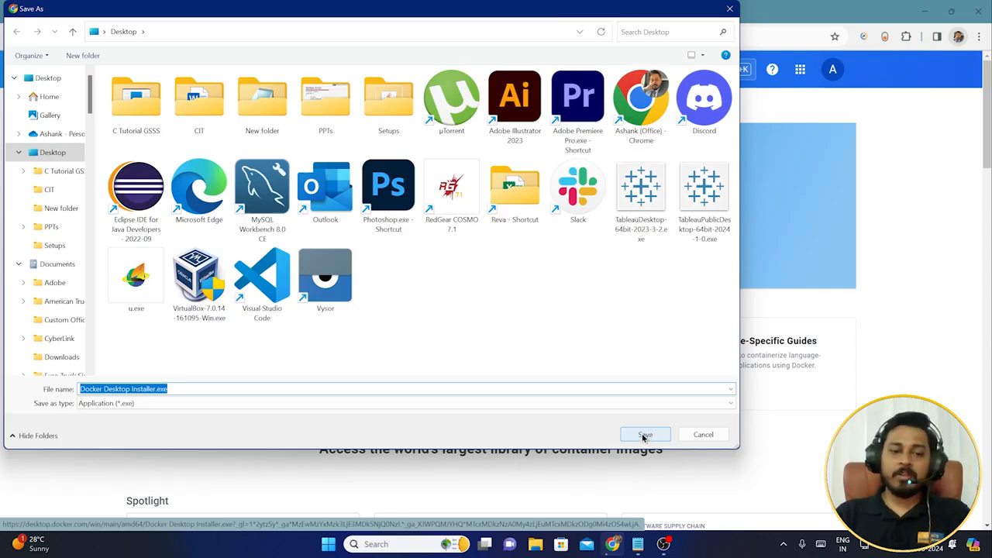
click(645, 435)
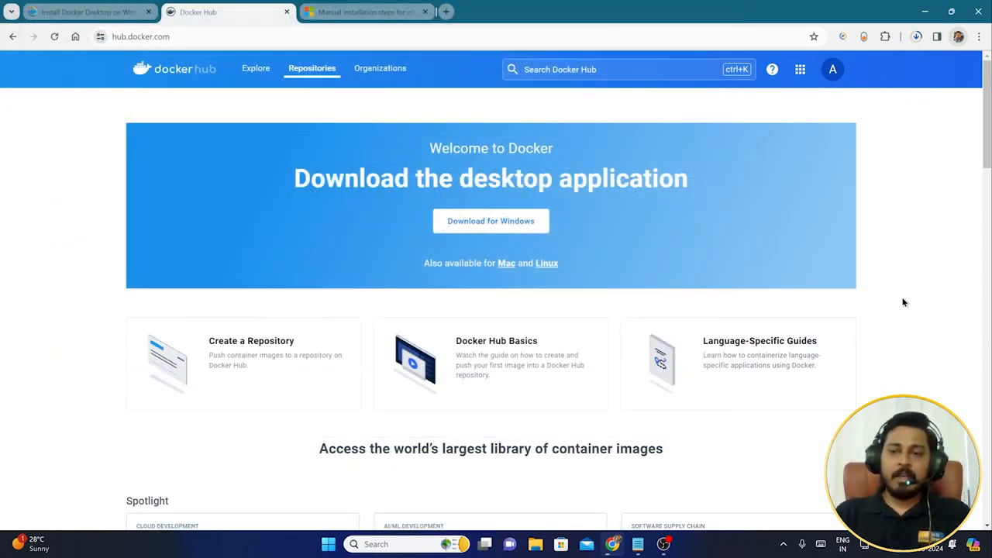
click(914, 40)
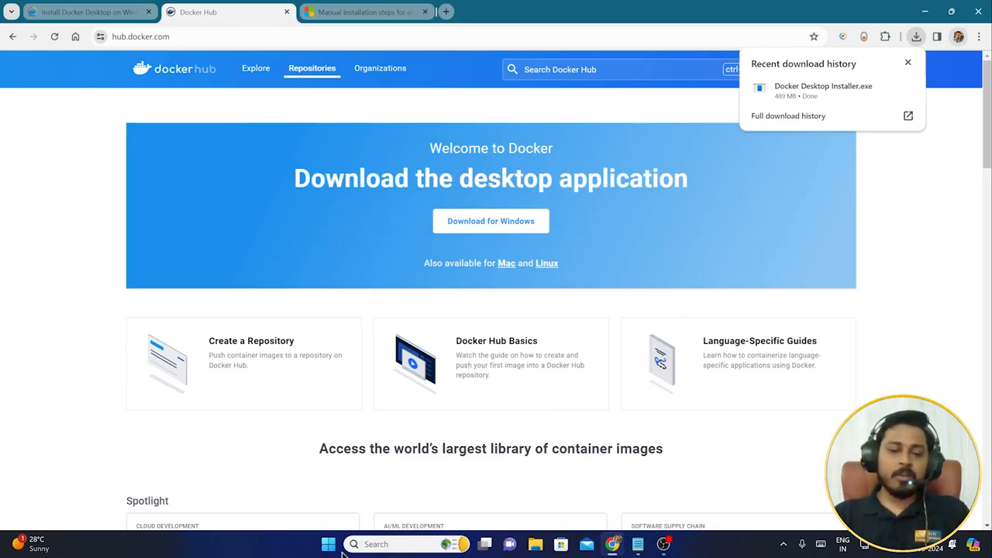
Step: Search Windows for "turn window", open Turn Windows features on or off, and enlarge and reposition the dialog
click(389, 546)
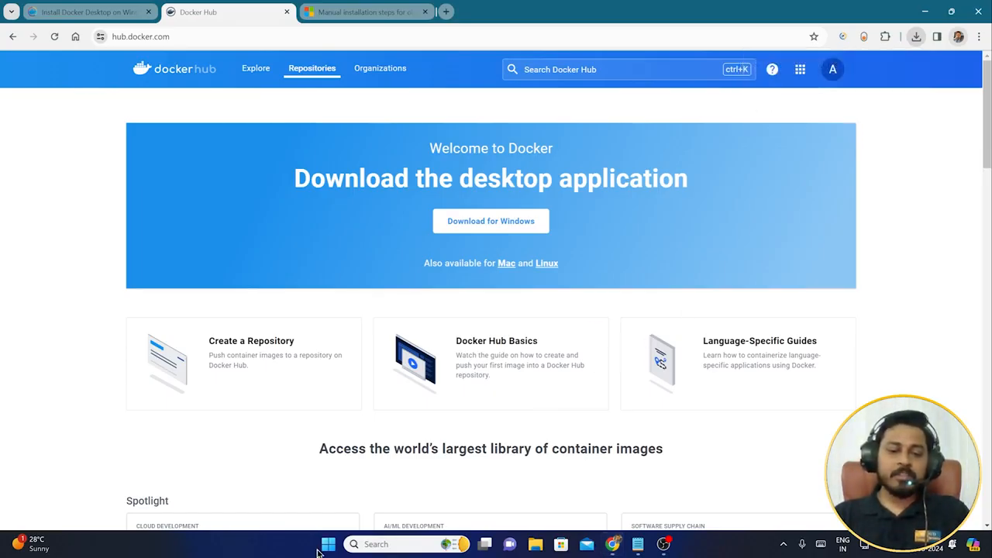
click(389, 546)
text(t)
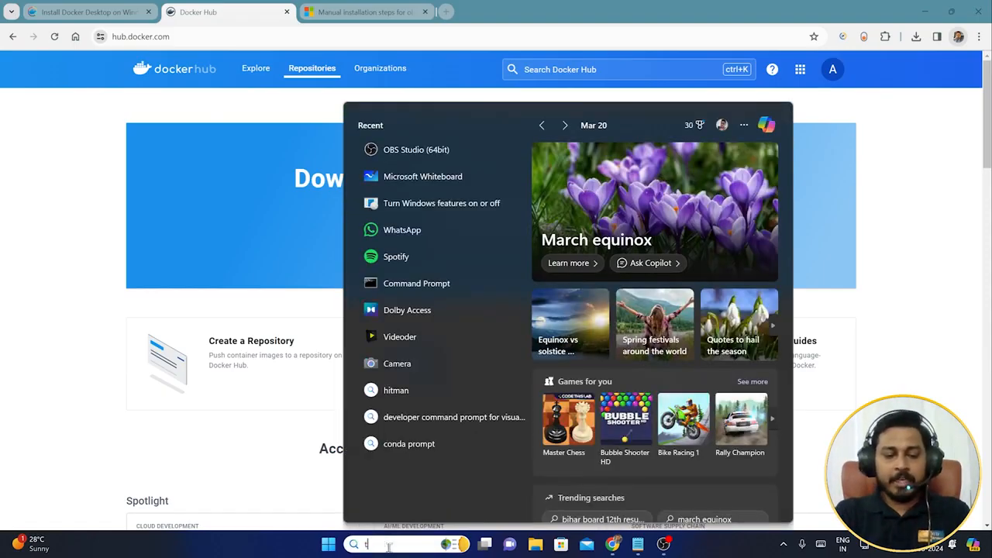
text(urn)
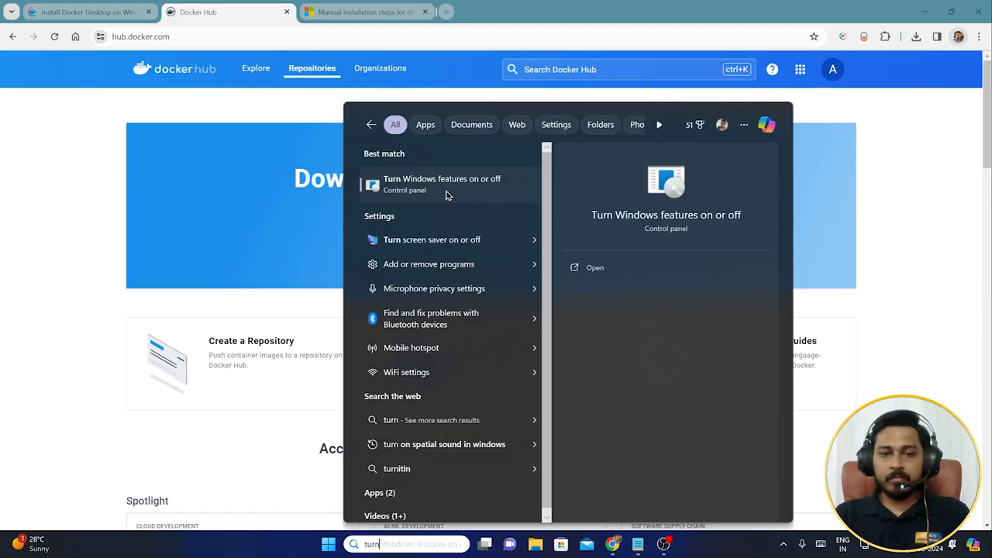
text( window)
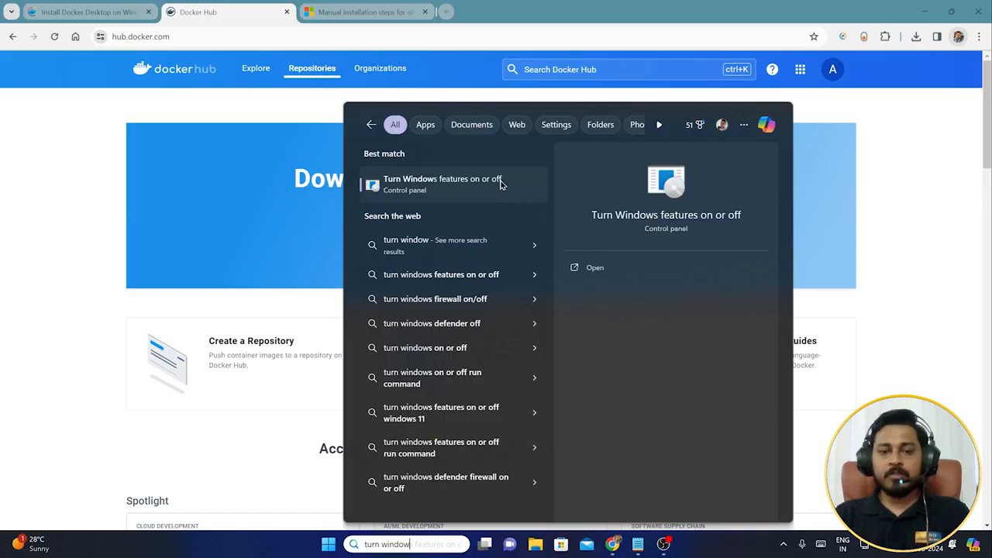
click(404, 193)
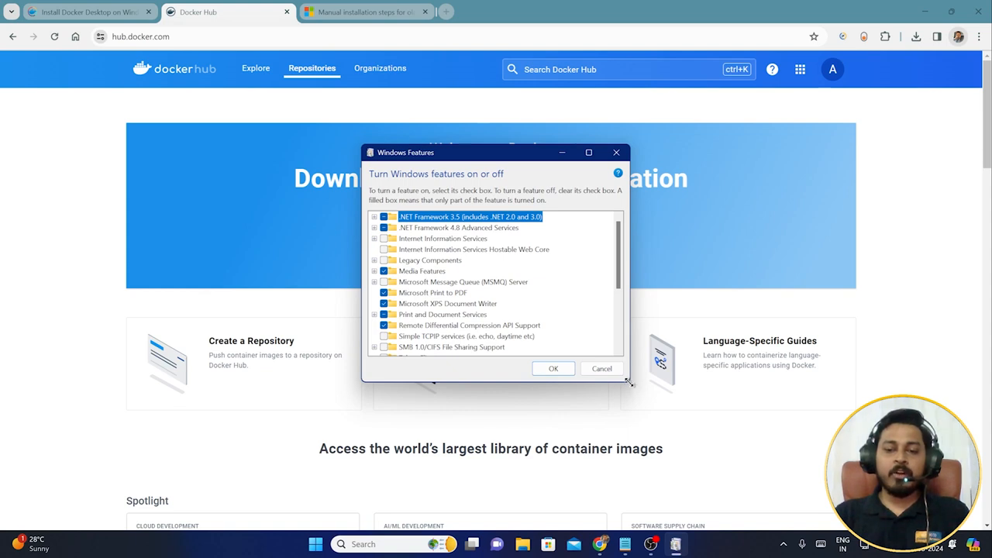
drag(630, 385, 629, 461)
drag(515, 160, 445, 109)
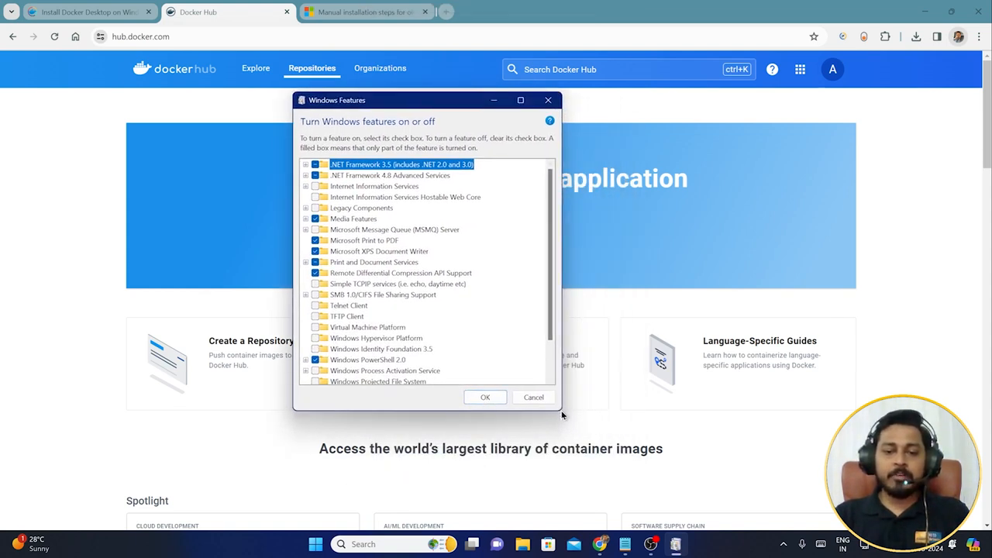
Step: Enable the Windows Hypervisor Platform and Windows Subsystem for Linux features and apply the changes
drag(551, 213, 551, 252)
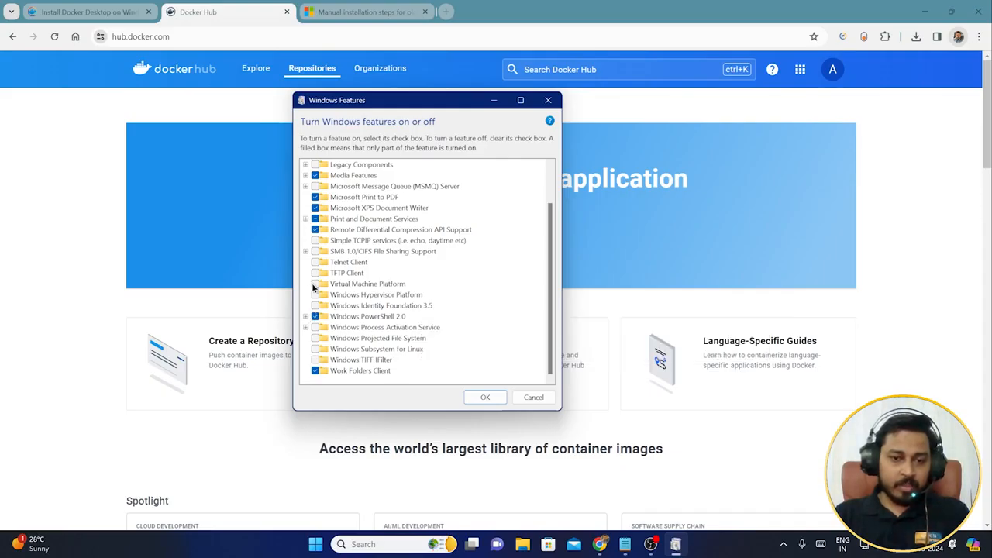
click(363, 298)
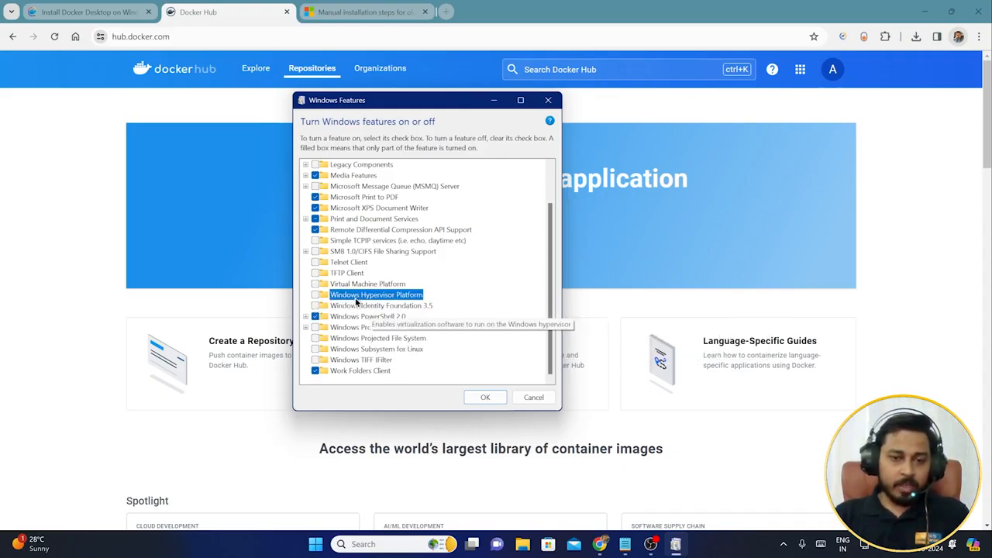
click(316, 296)
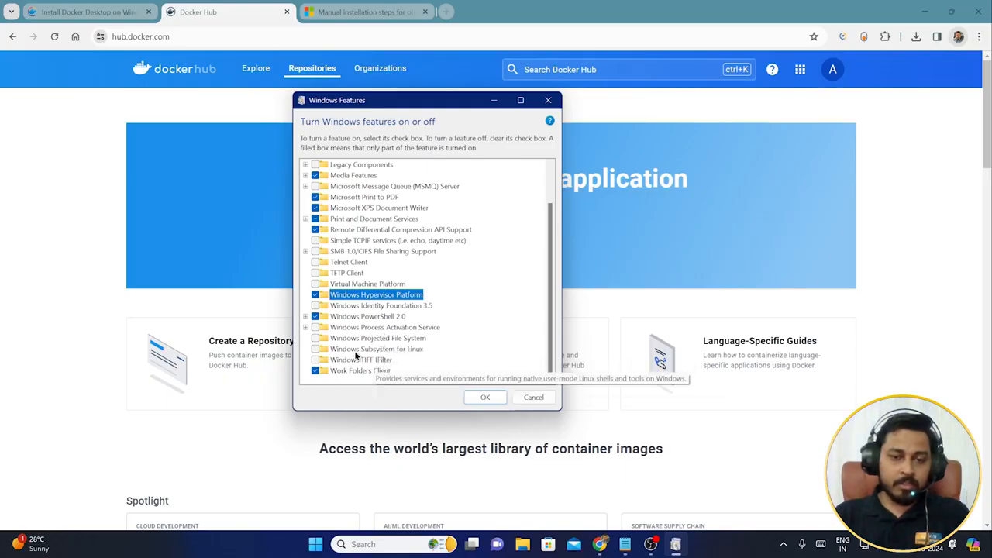
click(383, 351)
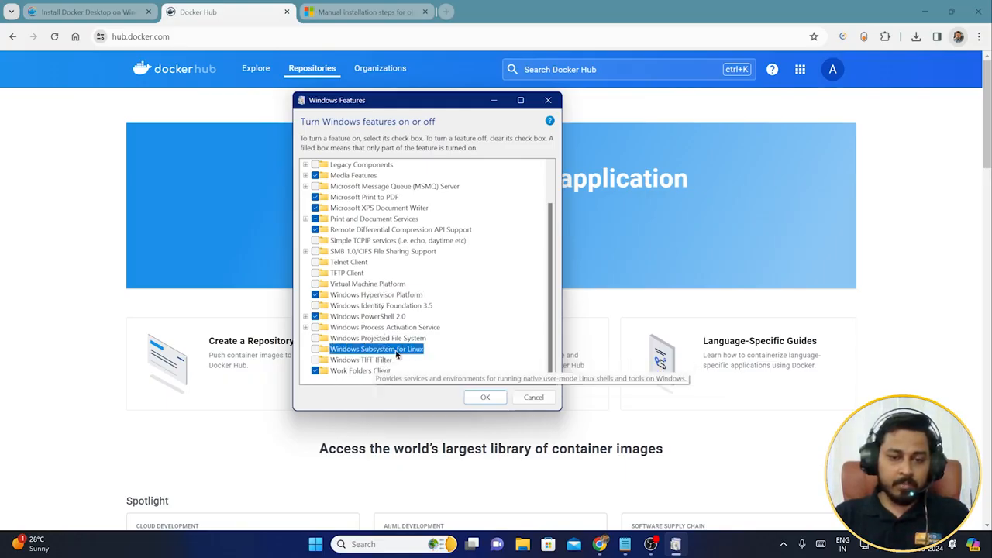
click(314, 349)
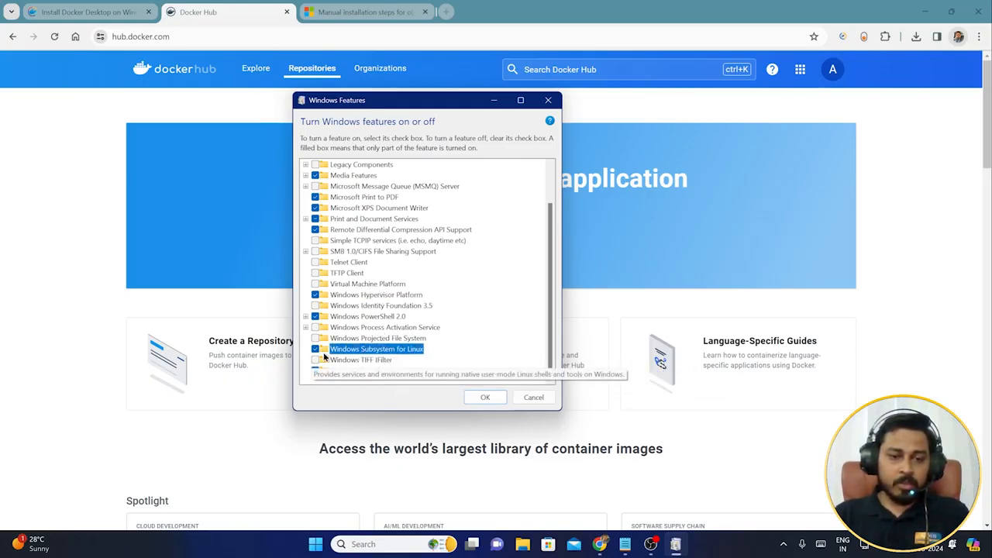
click(315, 296)
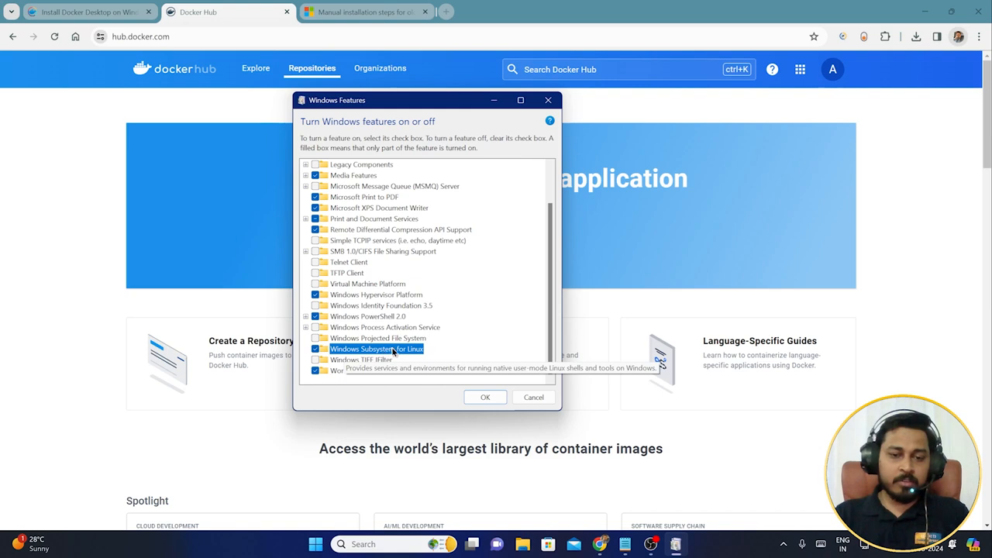
click(372, 294)
click(380, 349)
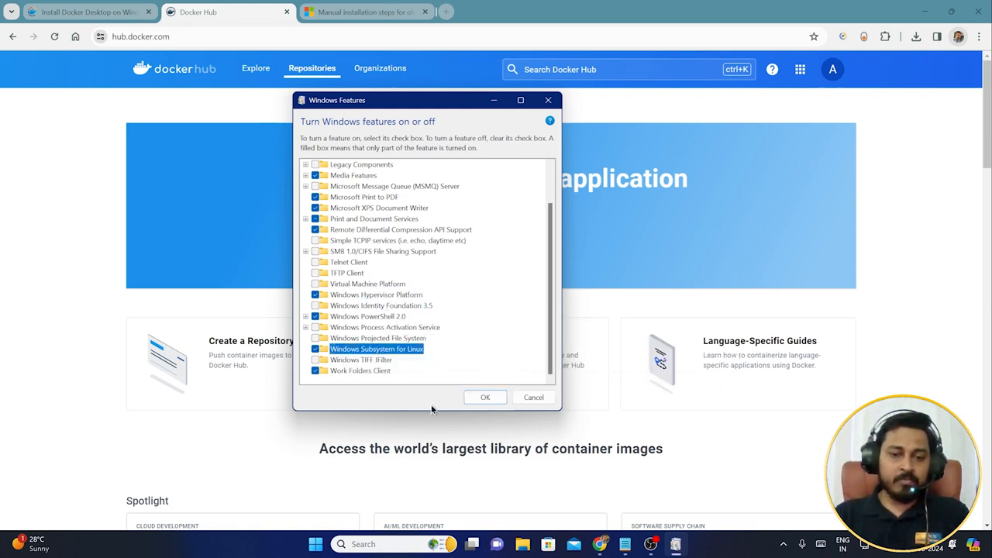
click(388, 296)
click(388, 350)
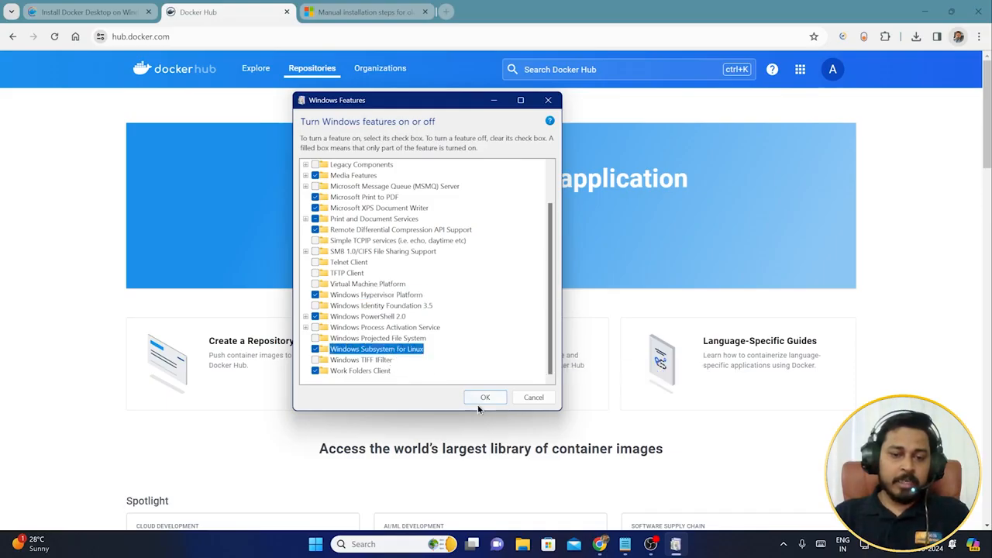
click(486, 398)
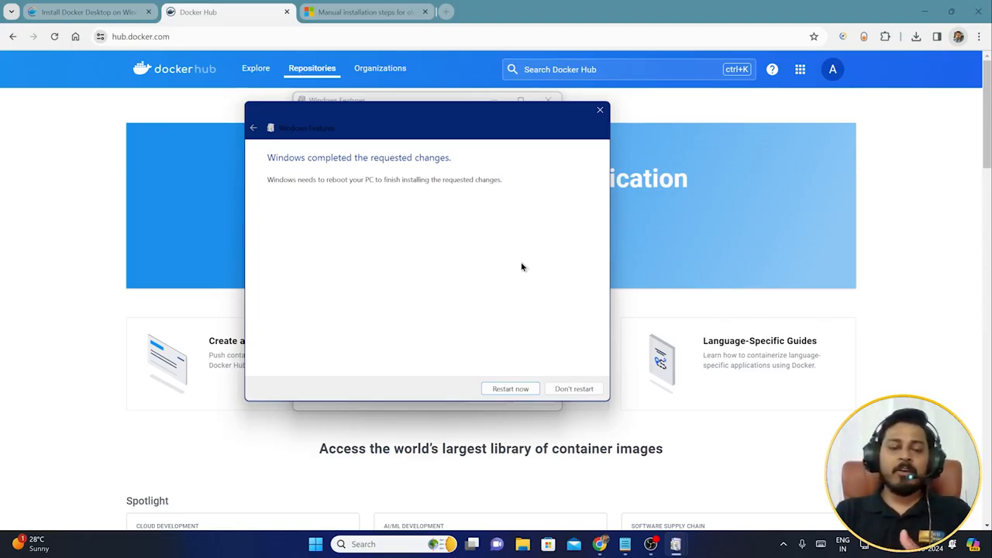
drag(390, 116, 443, 147)
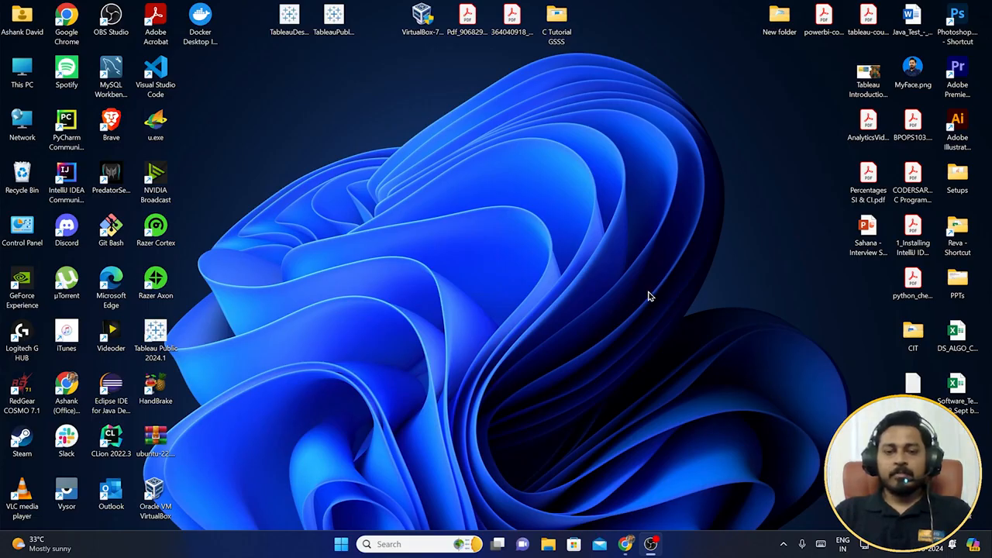
Step: Open Command Prompt from a Windows search for "cmd", move its window toward the middle of the desktop and enlarge the text
click(415, 547)
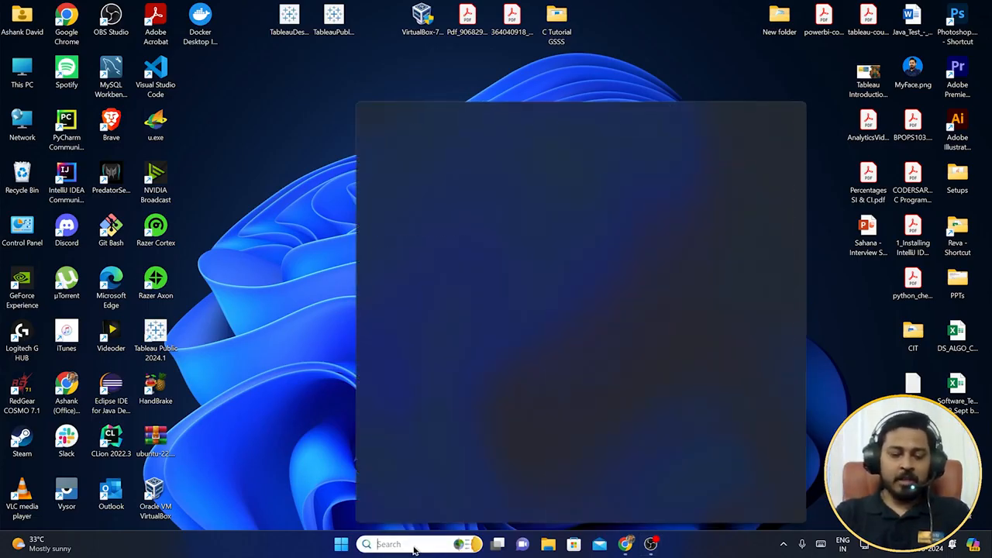
text(cmd)
key(Return)
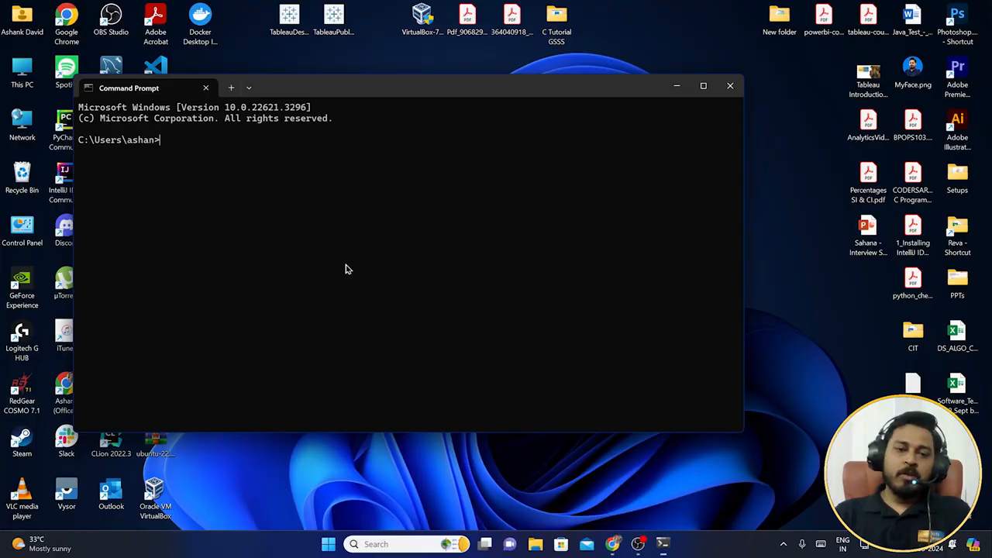
drag(317, 93, 503, 124)
ctrl+scroll(551, 233, up, 5)
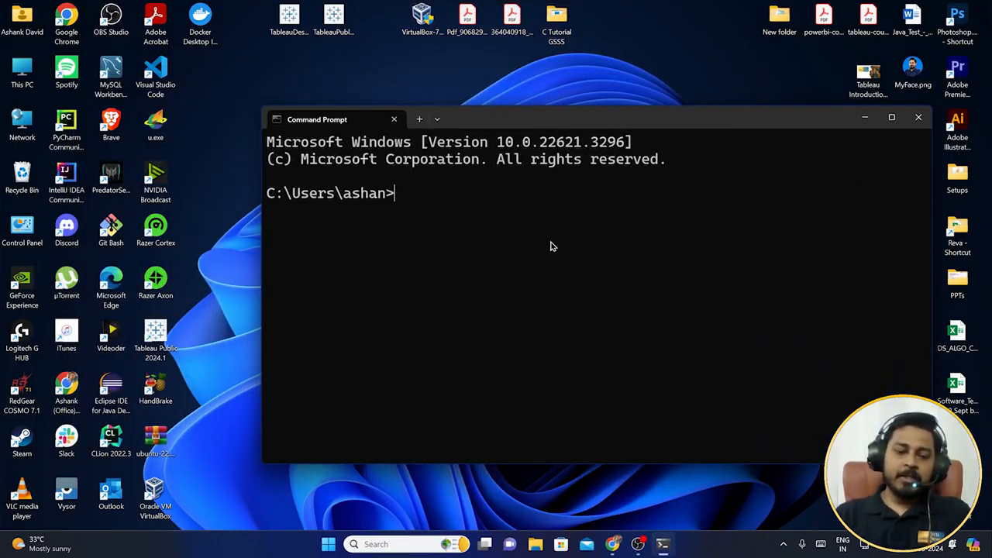
Step: Run wsl --status and read the default version and the Virtual Machine Platform message in the output
text(wsl --status)
key(Return)
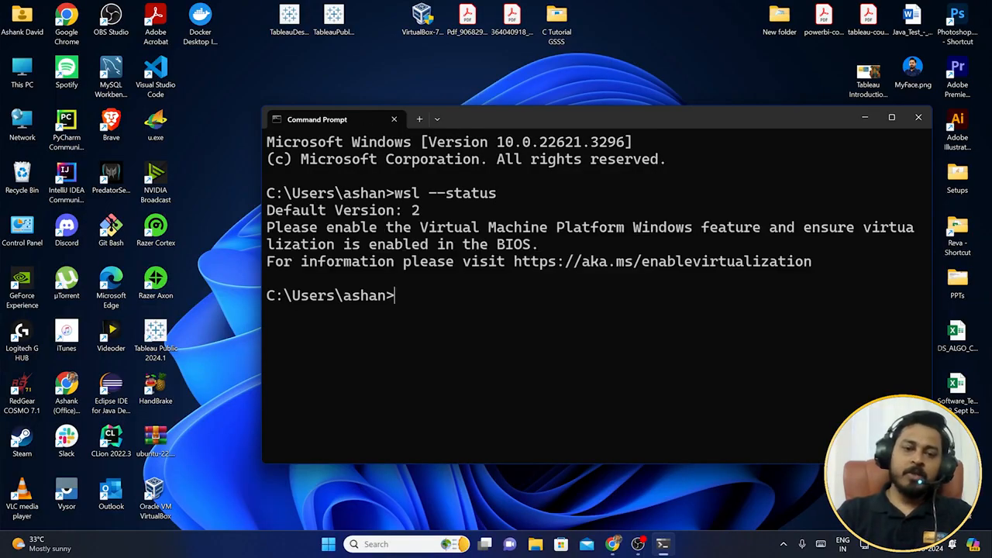
drag(428, 209, 258, 212)
drag(659, 122, 576, 123)
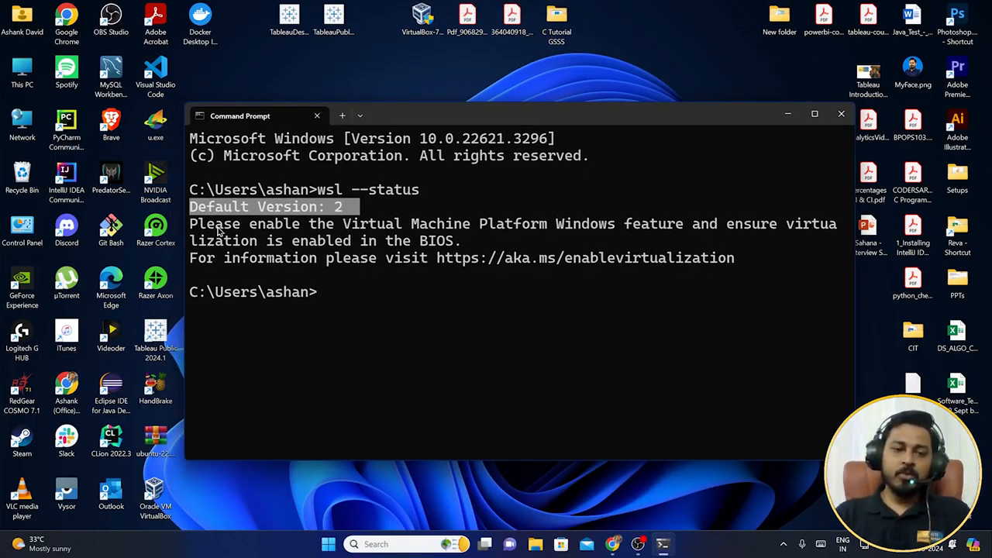
drag(377, 227, 798, 229)
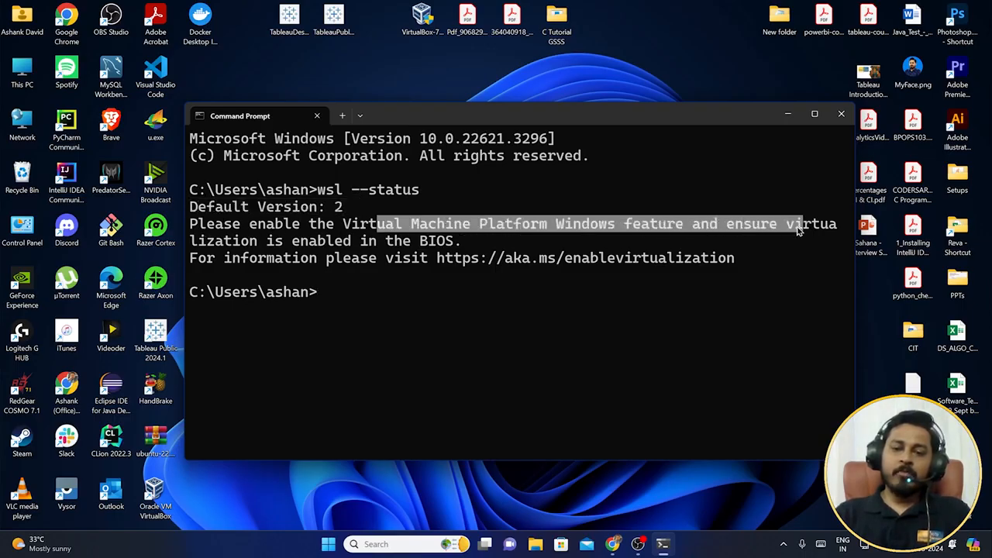
click(465, 247)
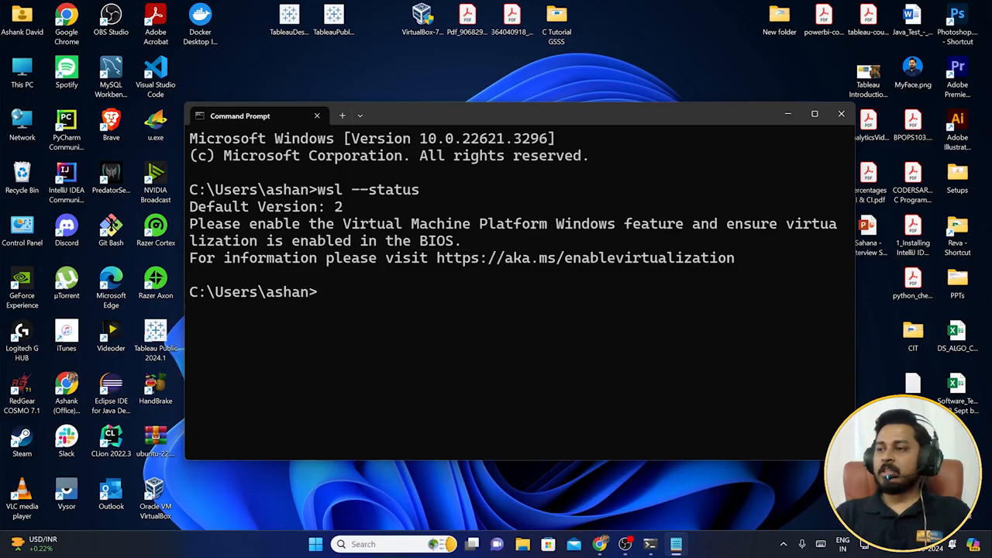
Step: Update the Windows Subsystem for Linux with wsl --update
click(349, 337)
text(wsl )
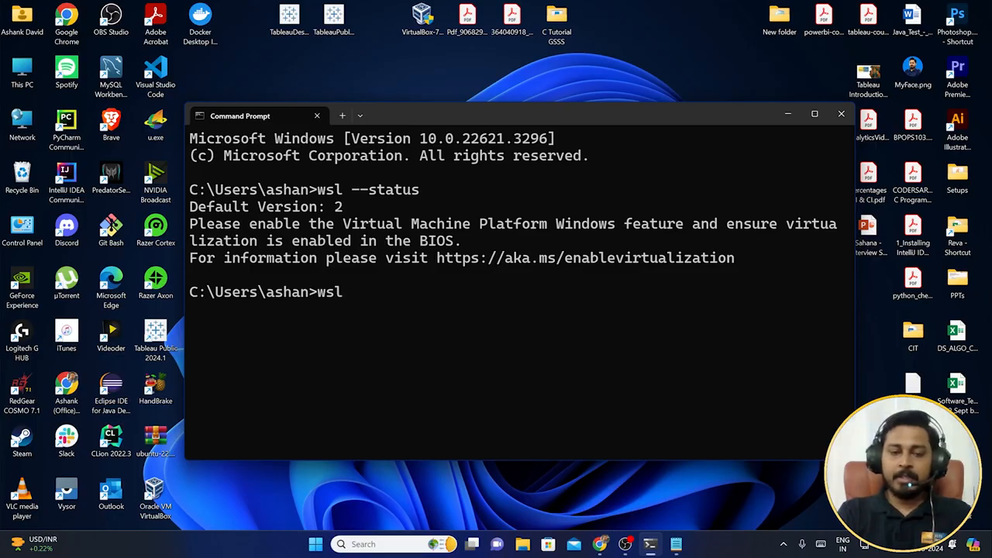
text(-)
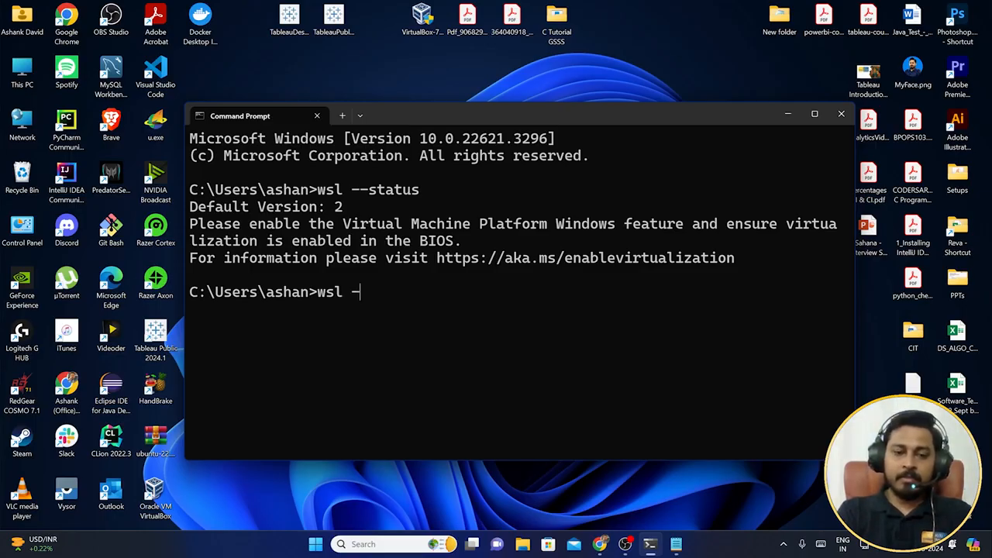
text(-update)
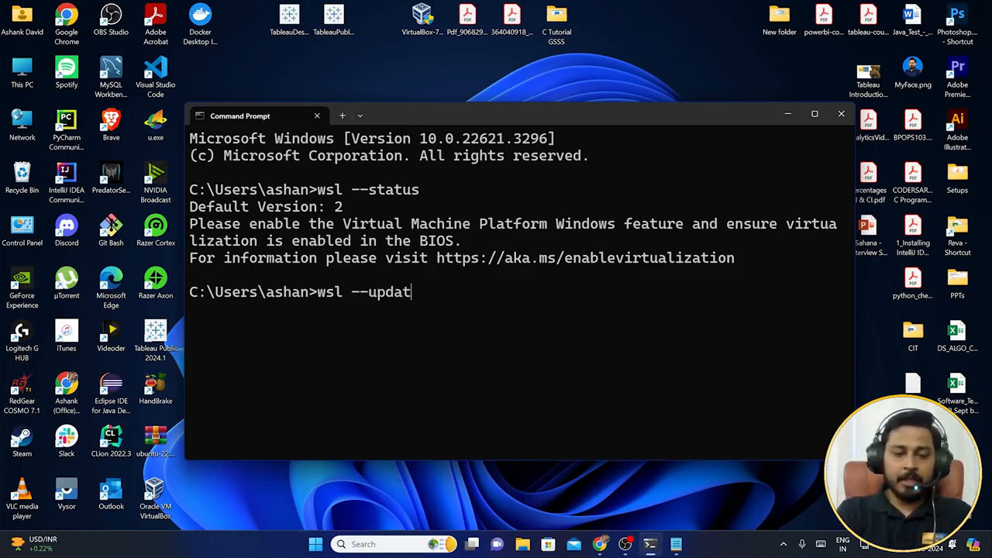
key(Return)
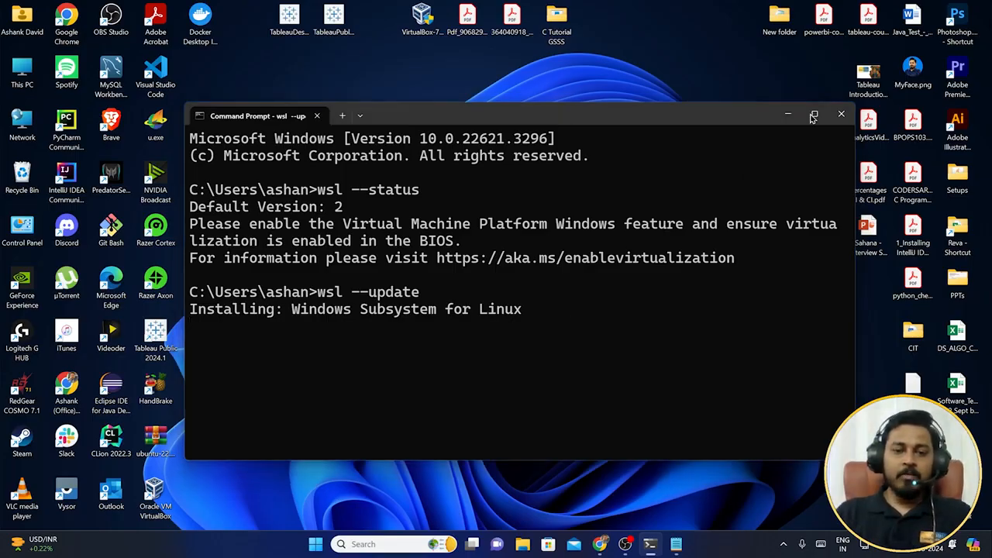
drag(509, 117, 497, 73)
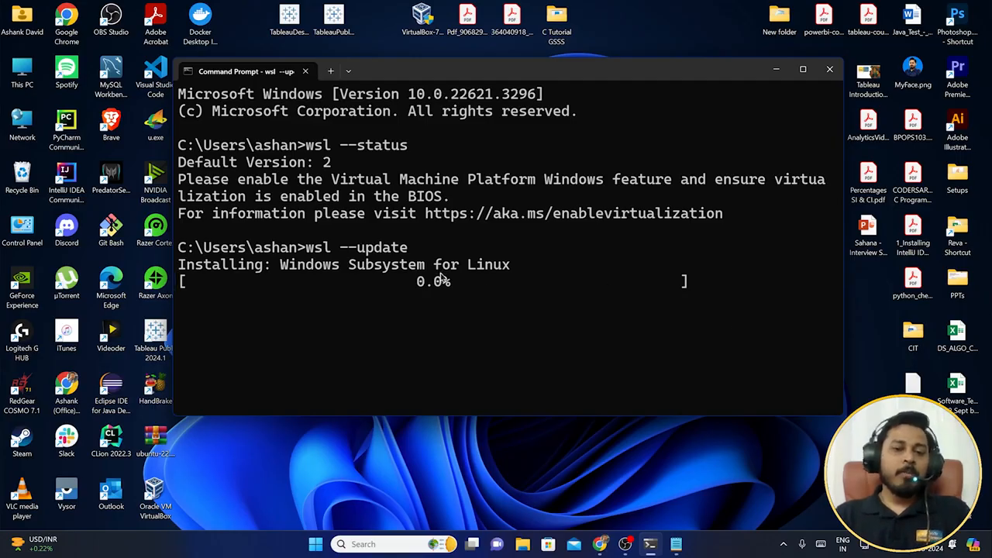
Step: Compare the default WSL version in Command Prompt with the WSL version required in the Docker Desktop system requirements
drag(341, 164, 301, 166)
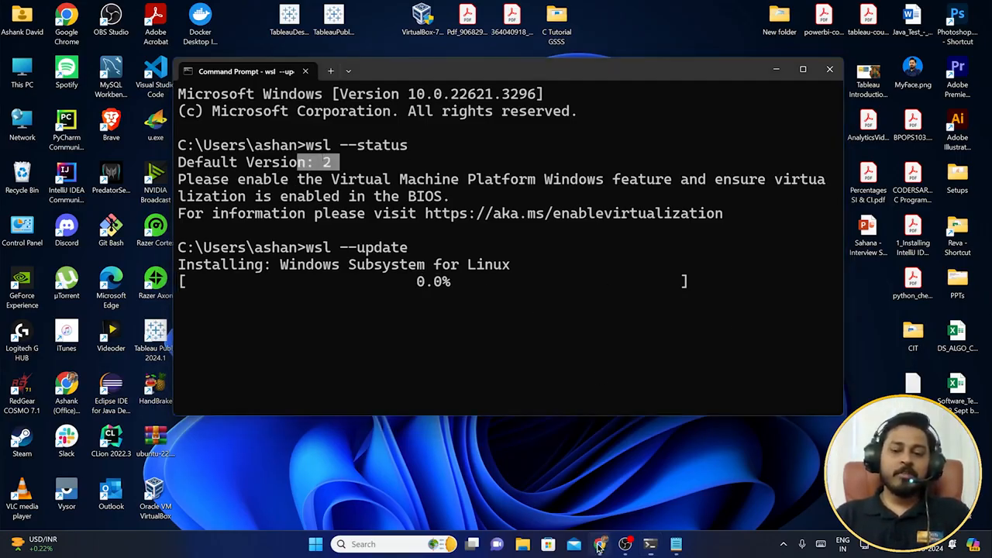
mouse_move(596, 9)
mouse_down()
mouse_move(599, 33)
mouse_move(594, 0)
mouse_up()
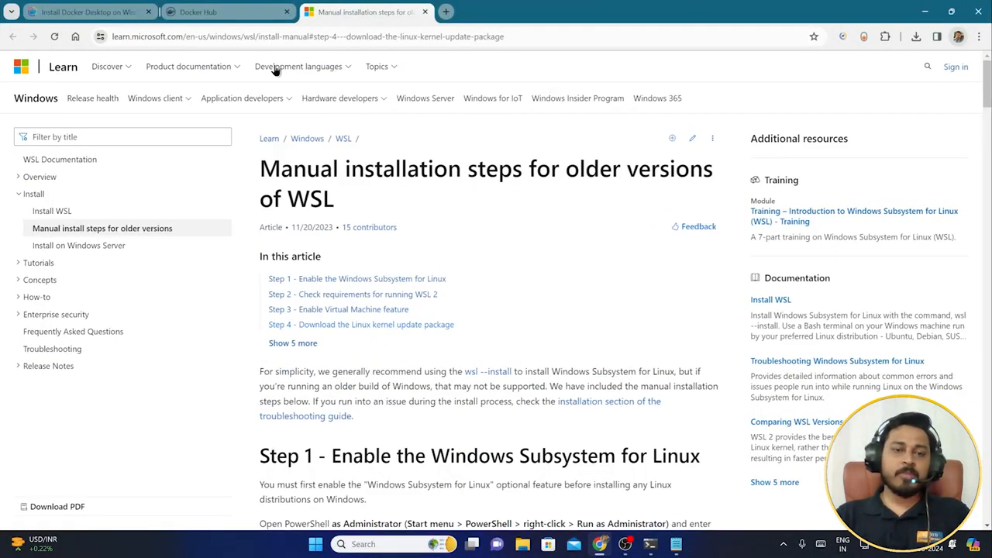
click(109, 14)
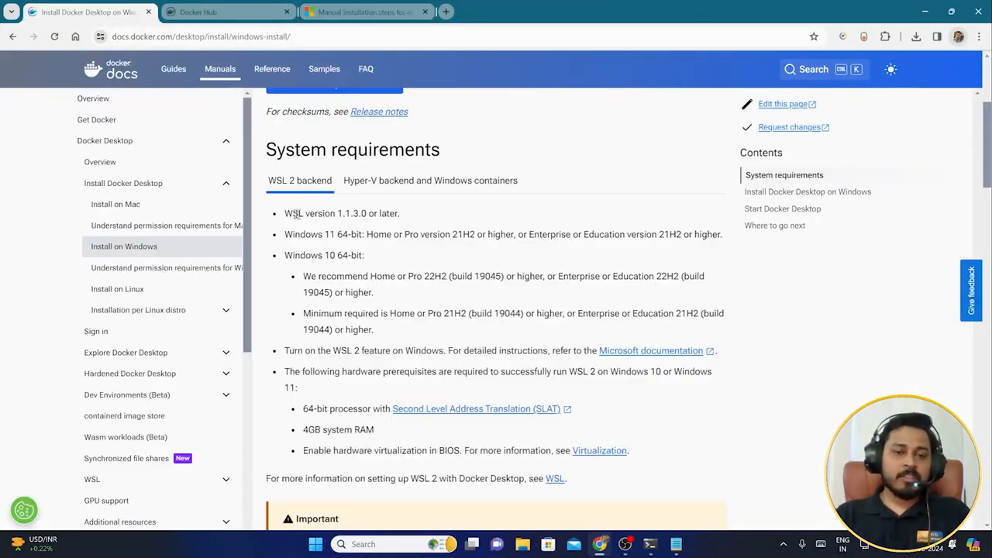
drag(305, 213, 412, 210)
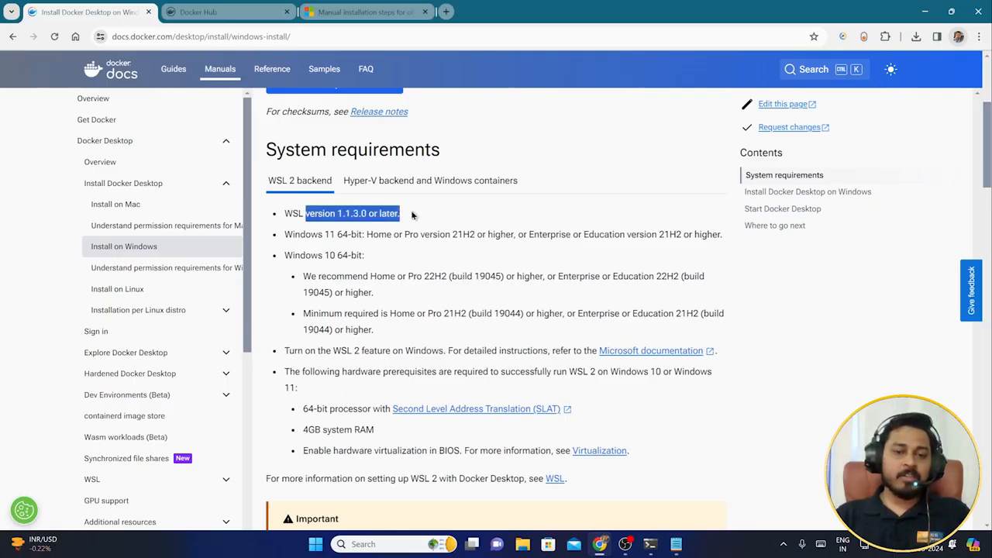
click(458, 223)
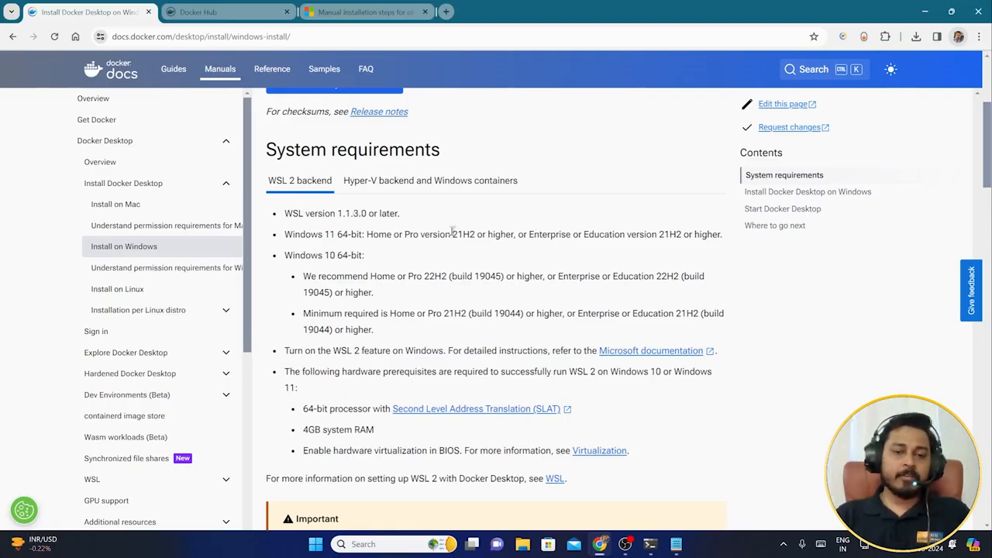
click(932, 13)
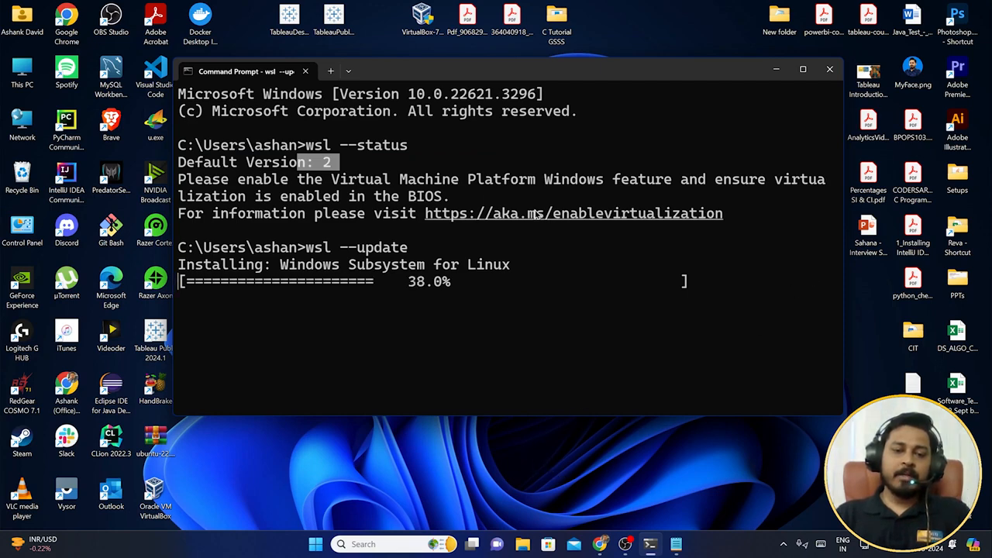
click(348, 170)
drag(348, 171, 285, 172)
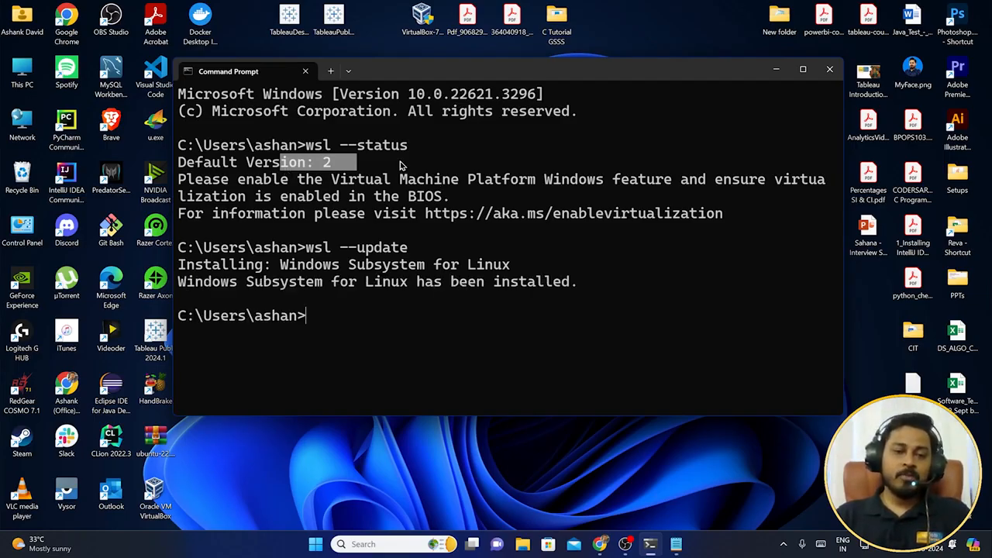
Step: Run wsl --status again after the update and read the default version and the WSL2 support messages
click(401, 165)
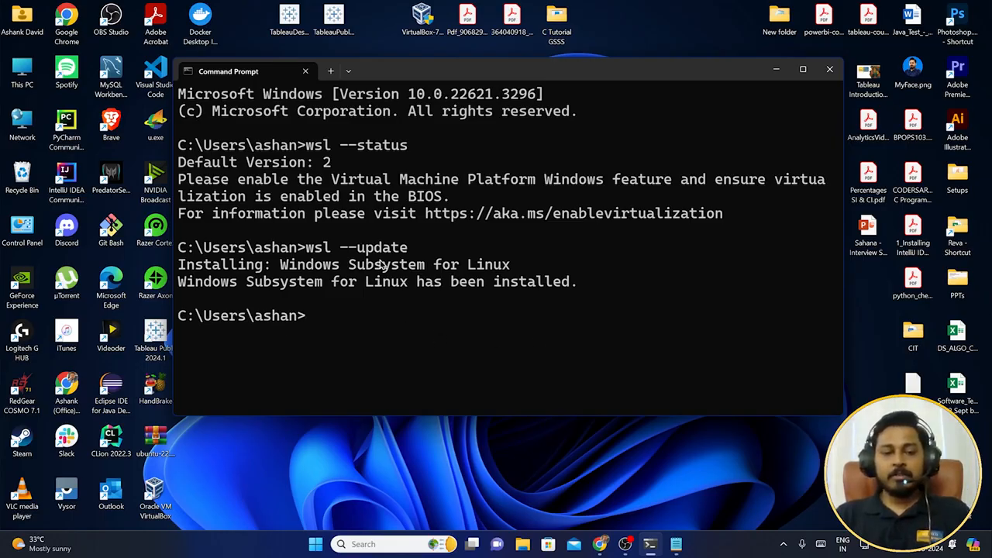
drag(424, 318, 434, 320)
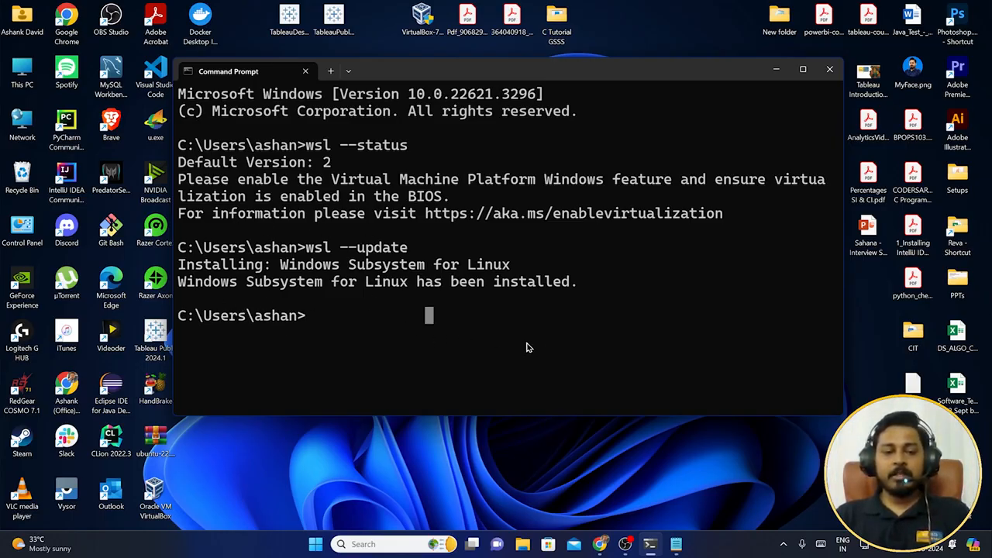
text(w)
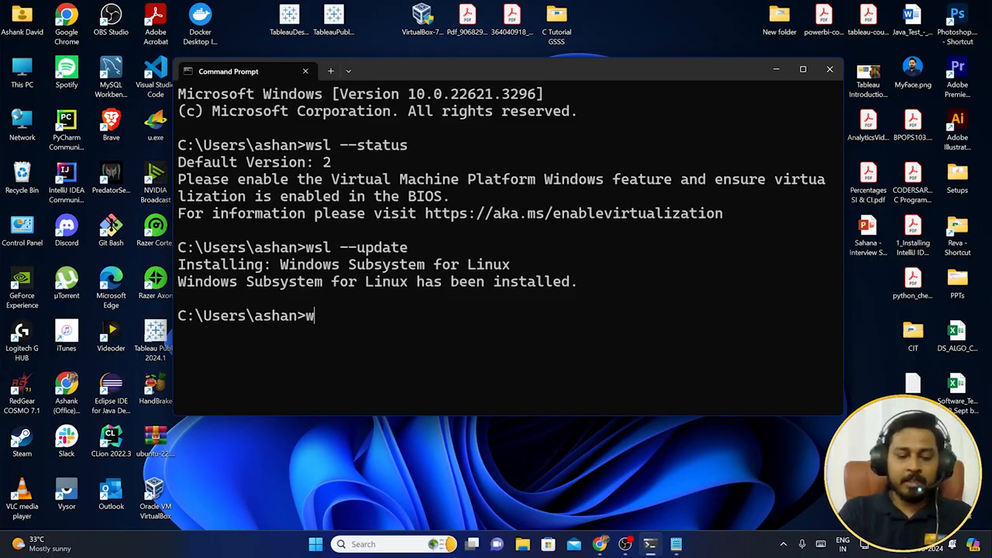
text(sl --status)
key(Return)
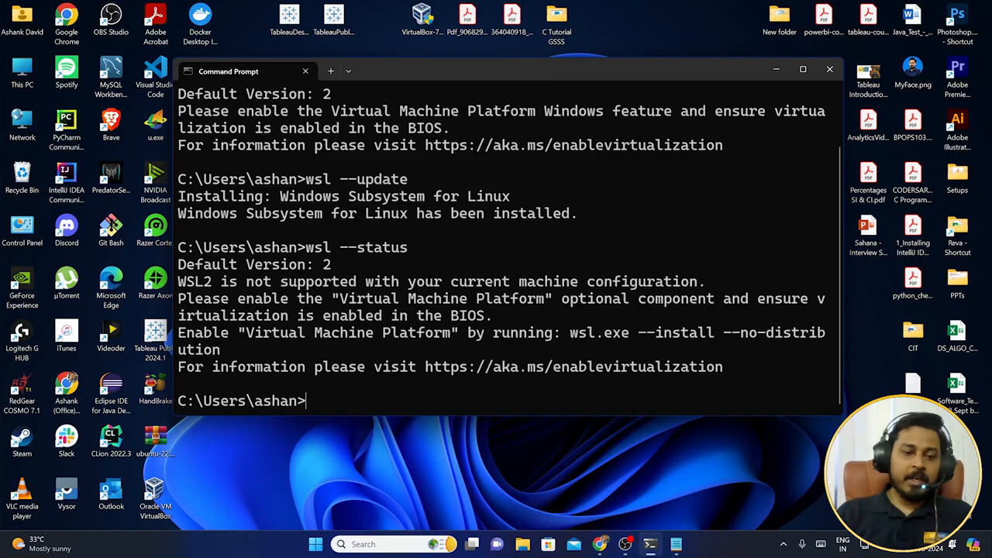
drag(349, 270, 175, 269)
click(359, 261)
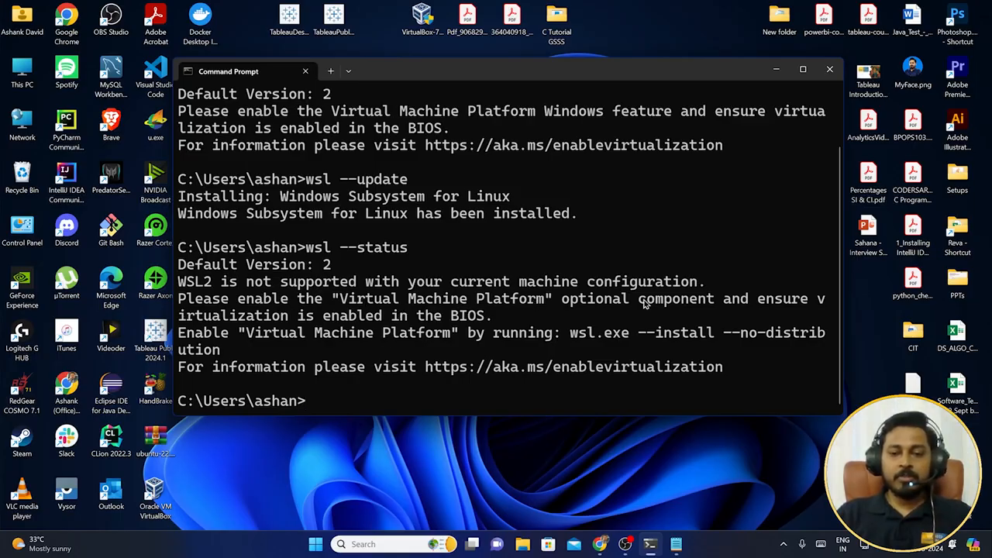
drag(493, 317, 177, 283)
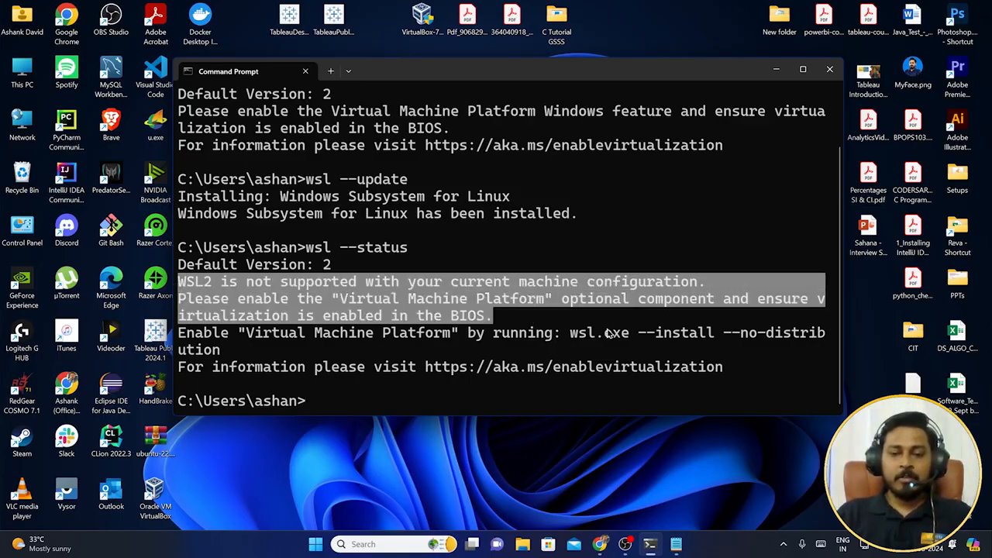
click(535, 327)
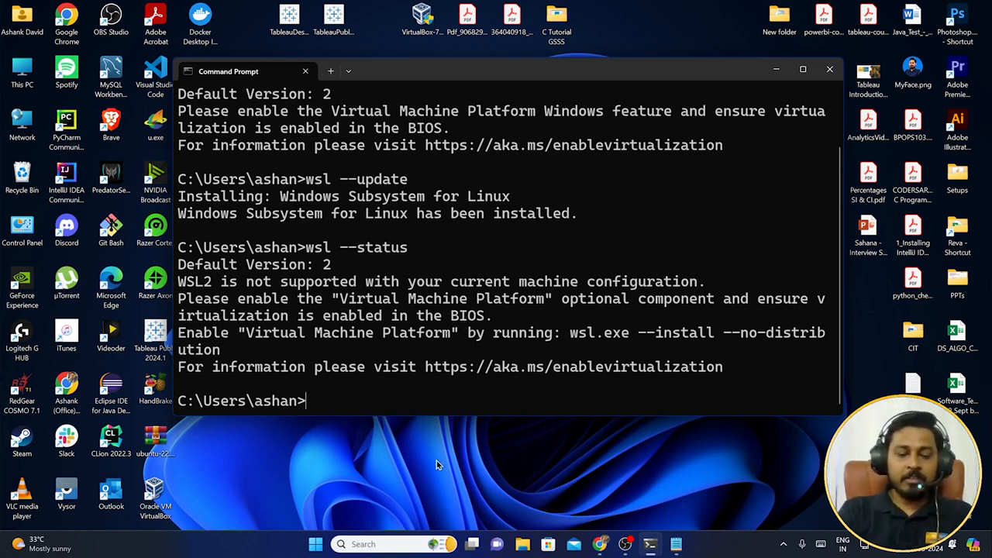
drag(347, 270, 177, 268)
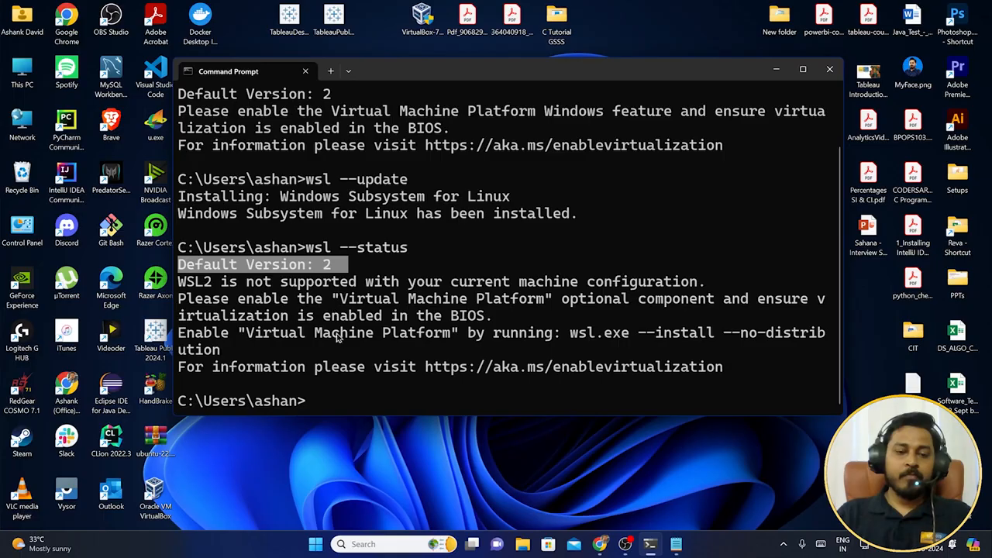
click(349, 409)
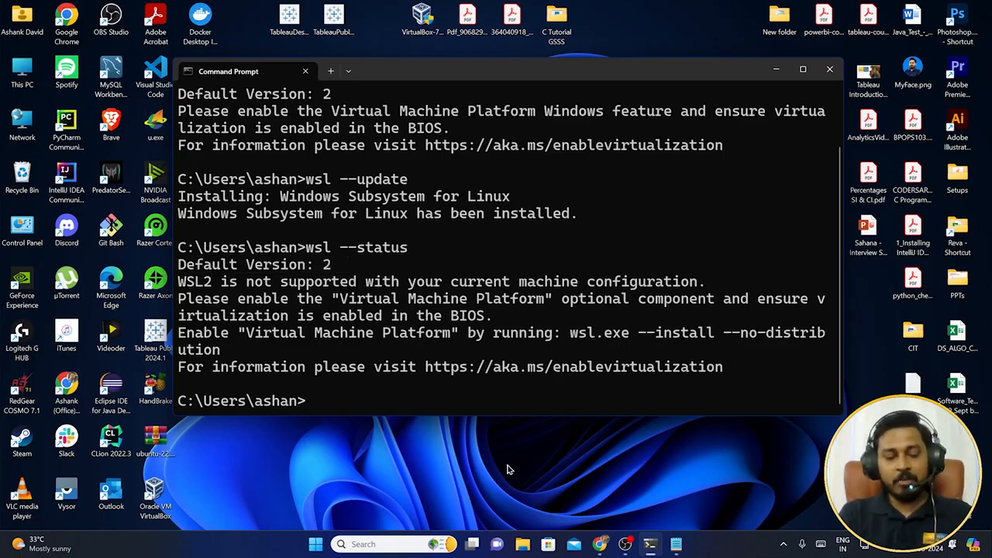
Step: Write the command wsl --set-default-version 2 at the prompt without running it
text(wsl )
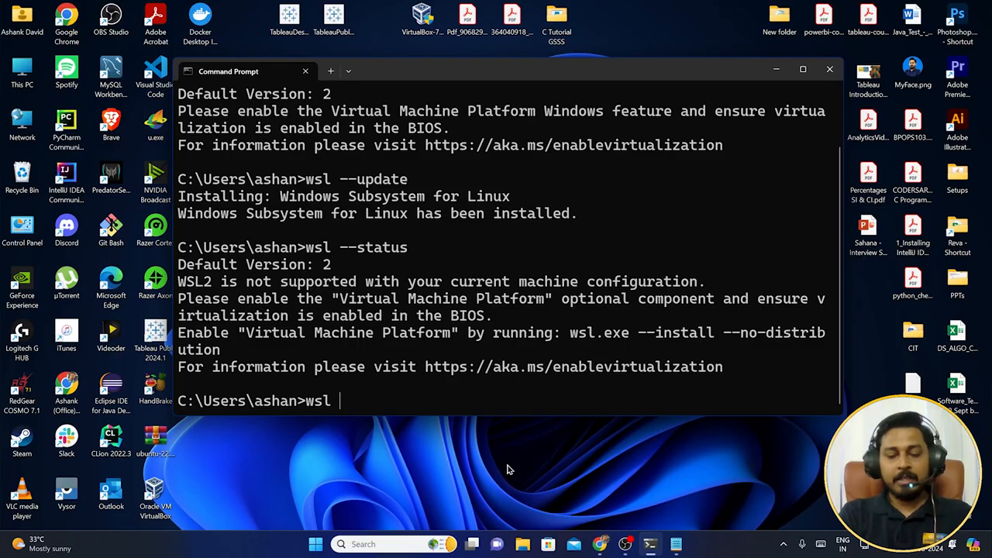
text(--set)
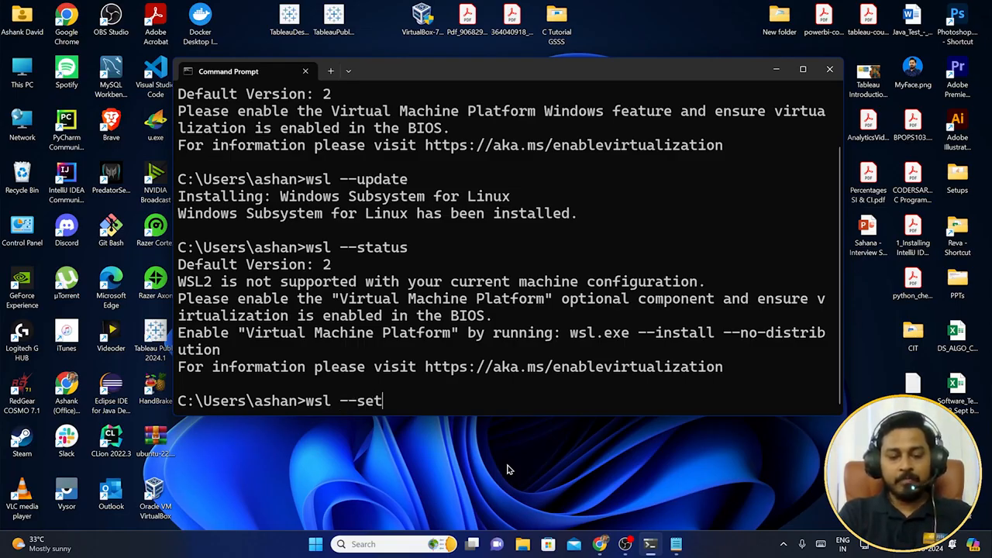
text(-def)
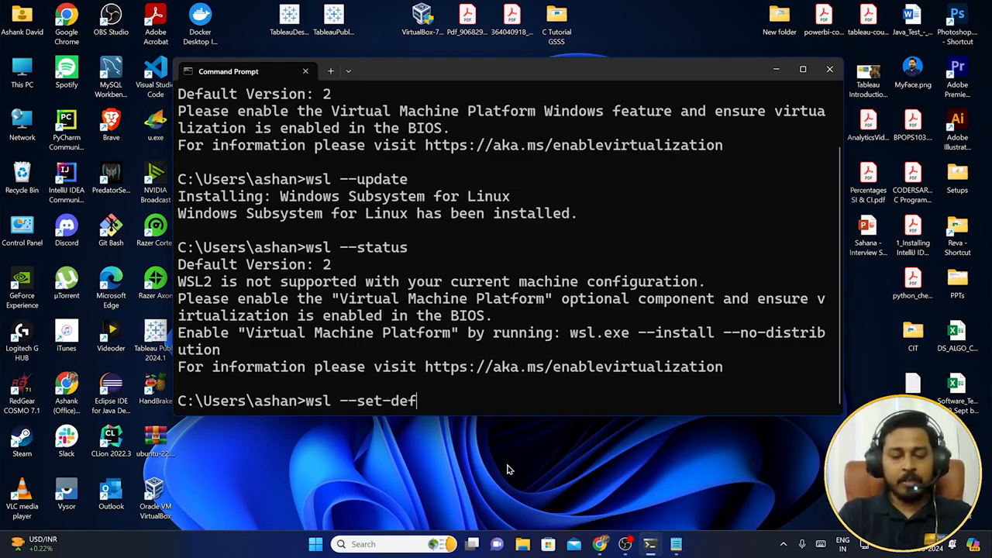
text(ault-versi)
text(on 1)
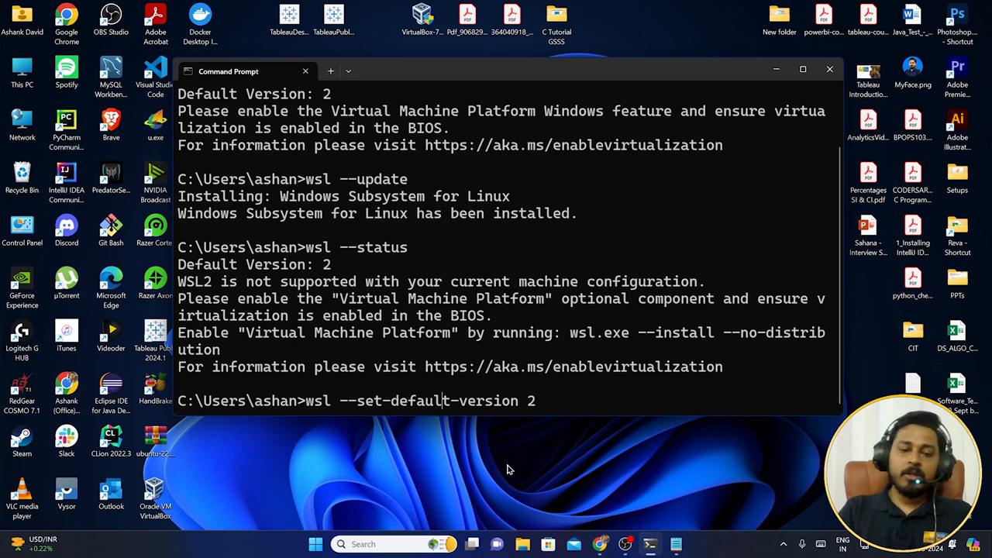
drag(561, 411, 339, 411)
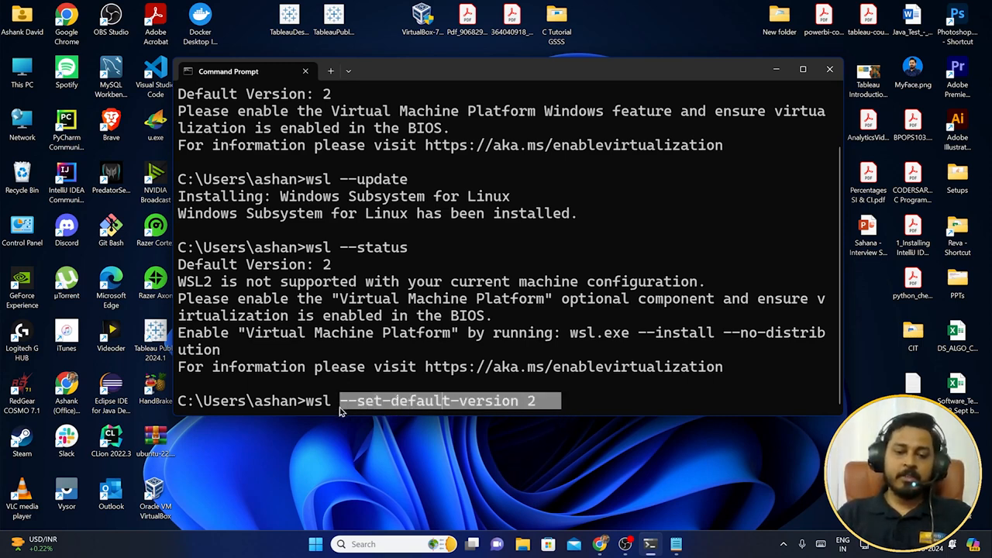
right_click(624, 402)
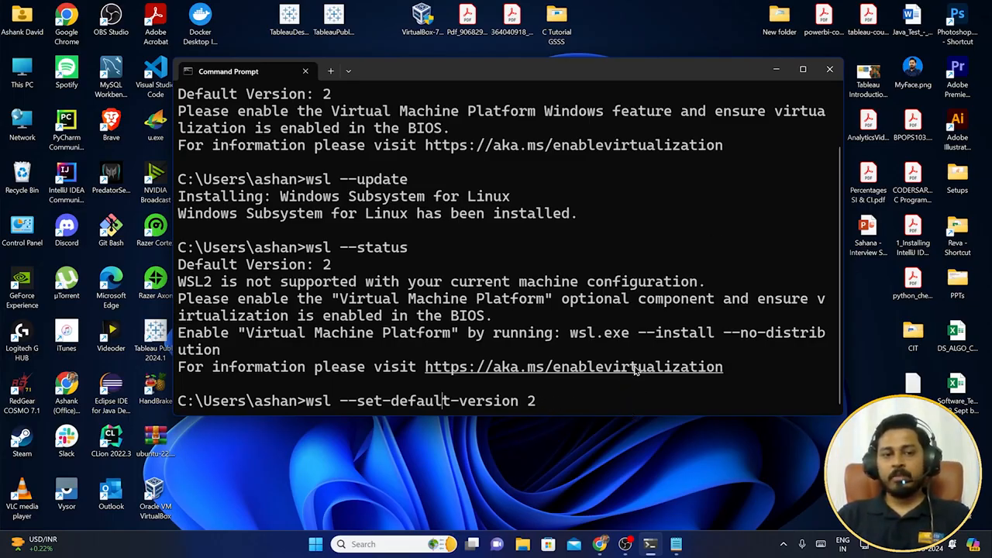
Step: Close Command Prompt and install Docker Desktop with the installer on the desktop, keeping Add shortcut to desktop enabled
click(828, 72)
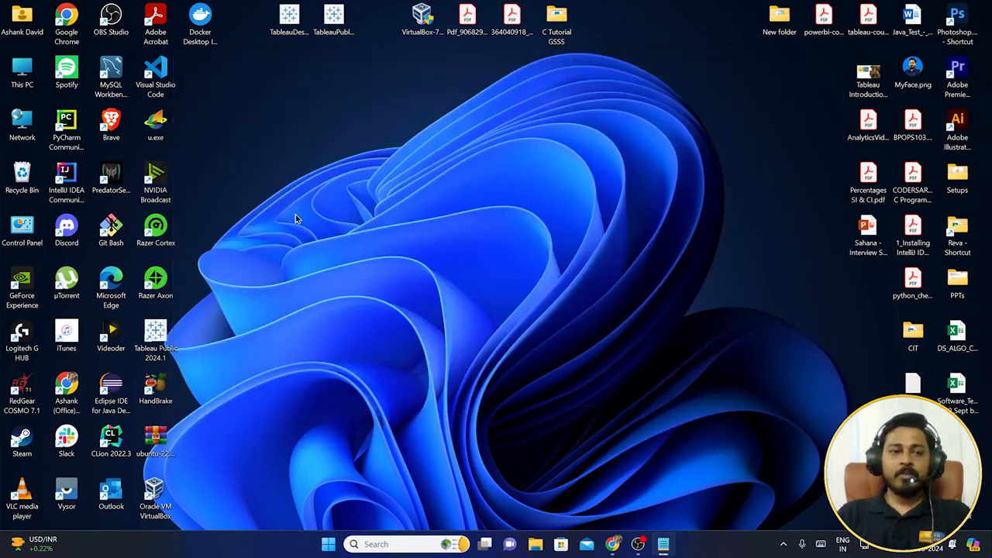
click(203, 47)
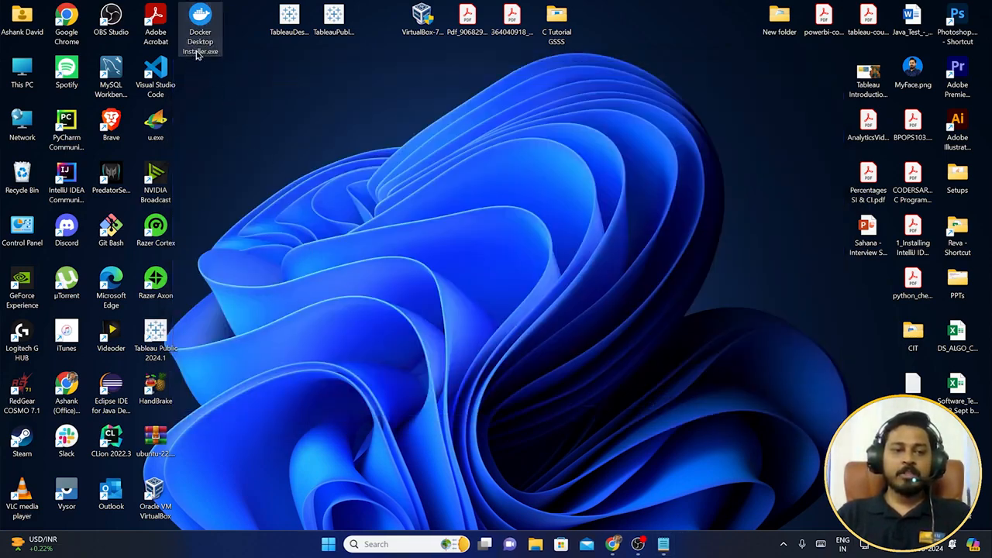
double_click(200, 42)
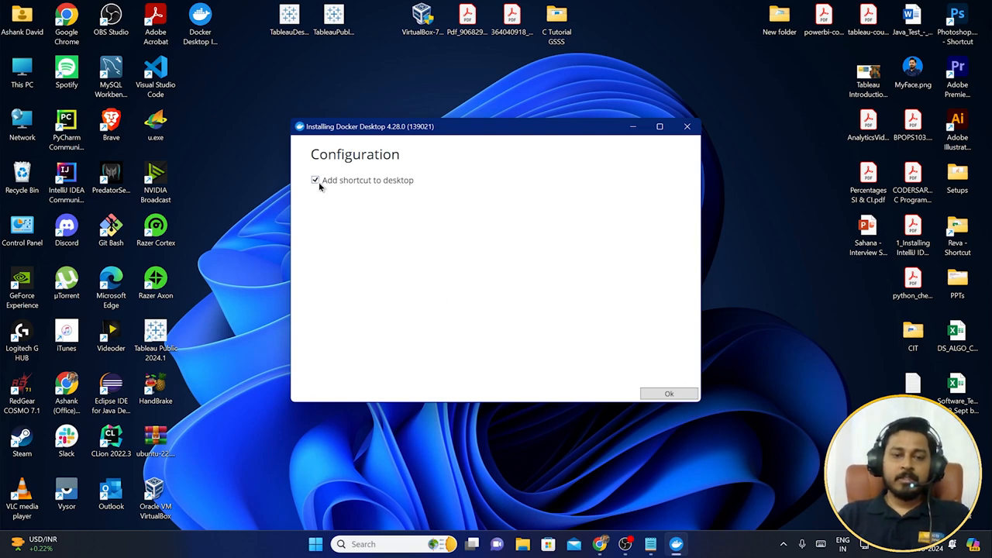
click(670, 395)
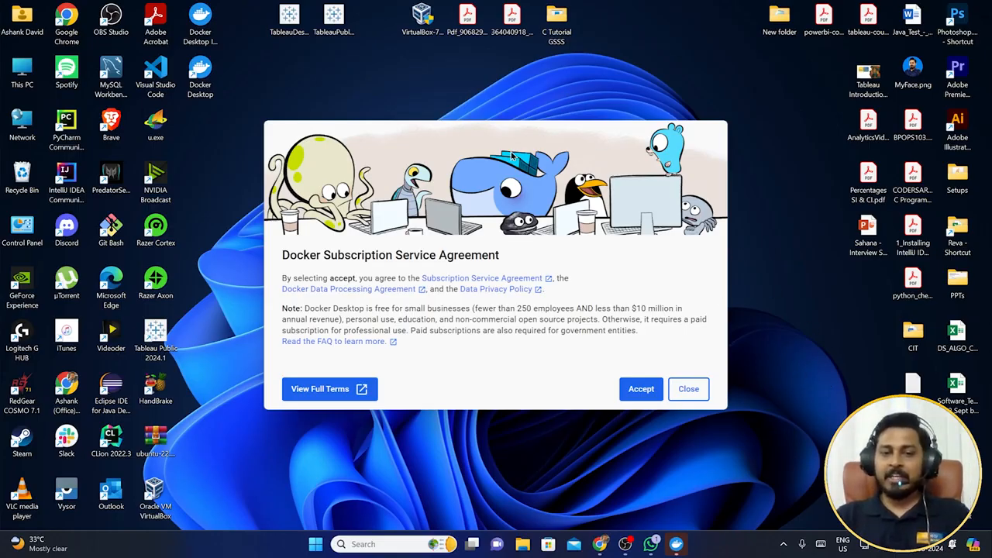
mouse_move(483, 152)
mouse_down()
mouse_move(523, 115)
mouse_move(483, 161)
mouse_up()
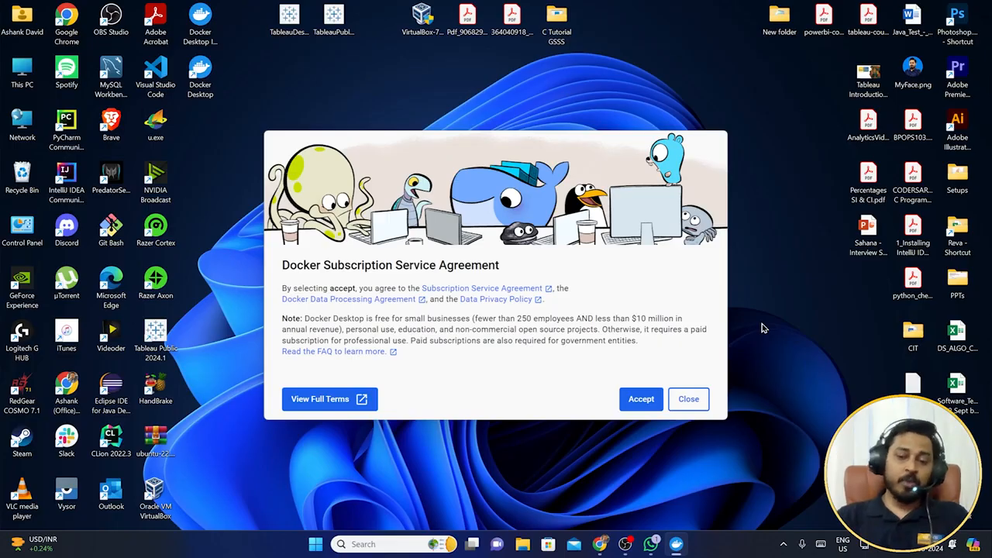
Step: Switch to Chrome and review Steps 1 to 4 of the manual installation guide for older versions of WSL
click(600, 544)
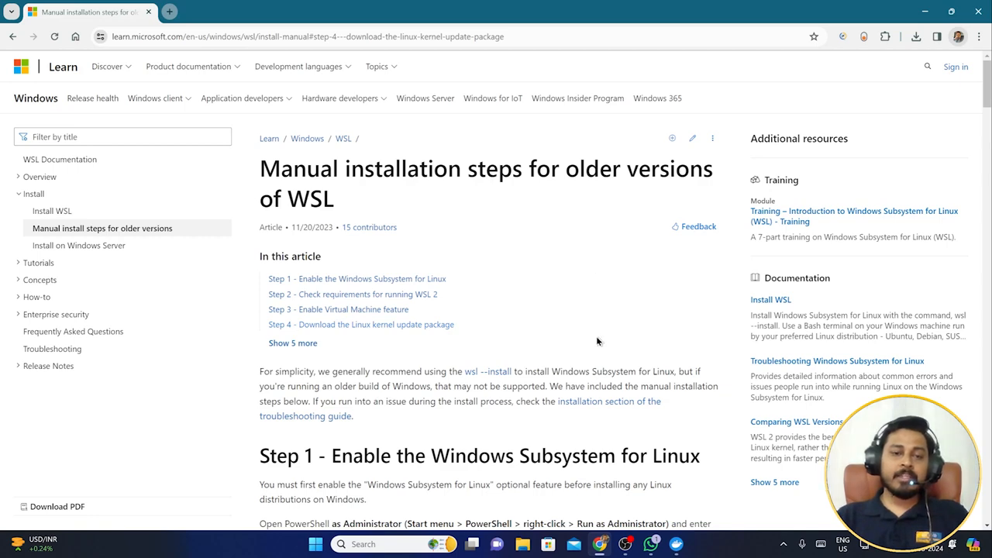
scroll(596, 336, down, 3)
scroll(596, 336, down, 3)
scroll(595, 336, up, 2)
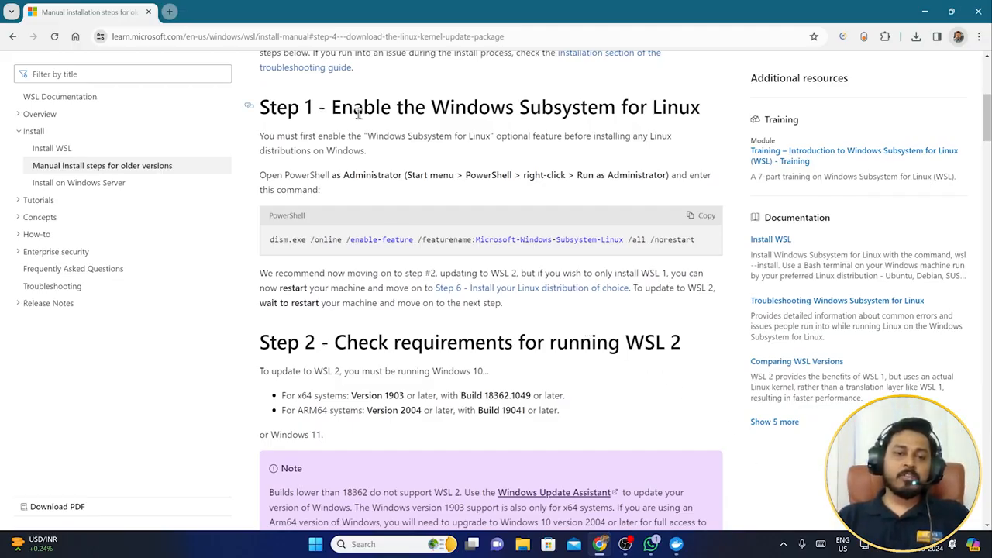
scroll(519, 388, down, 2)
scroll(519, 410, down, 5)
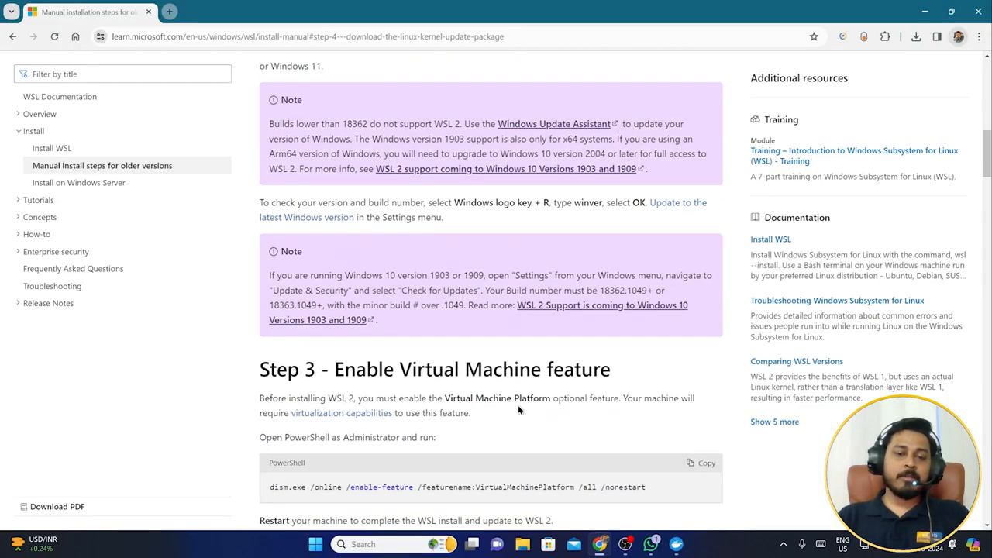
scroll(519, 410, down, 3)
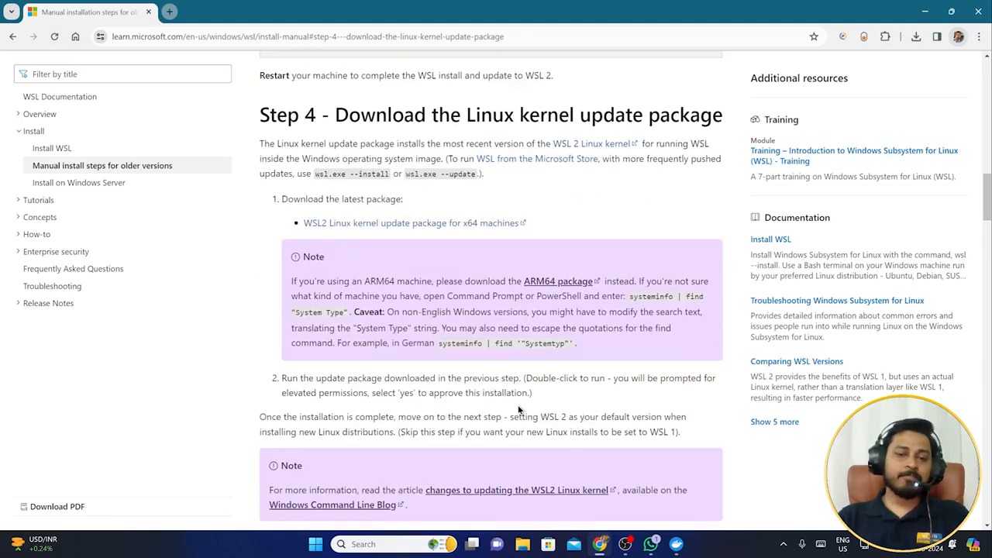
scroll(519, 410, up, 4)
scroll(519, 411, up, 10)
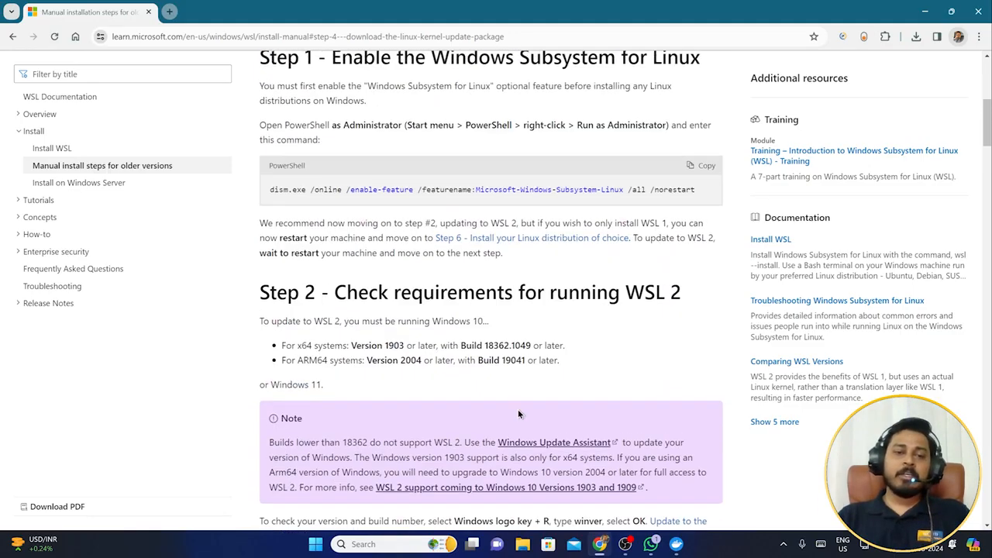
scroll(518, 415, up, 3)
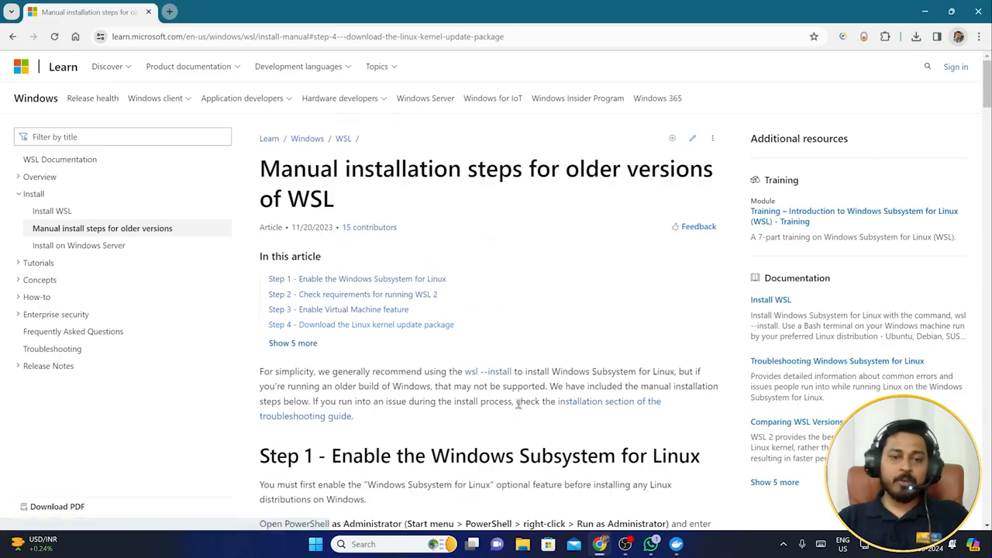
drag(568, 165, 553, 195)
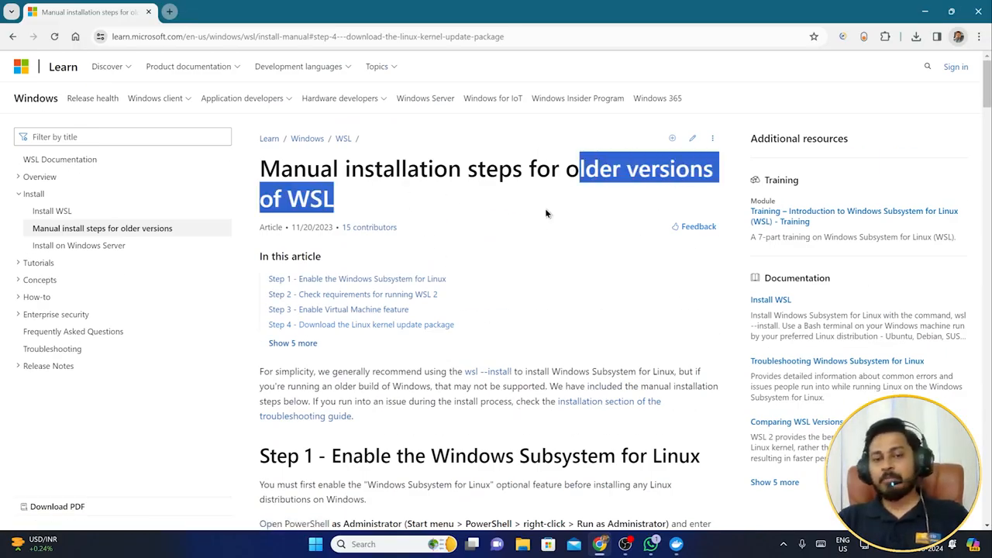
click(545, 208)
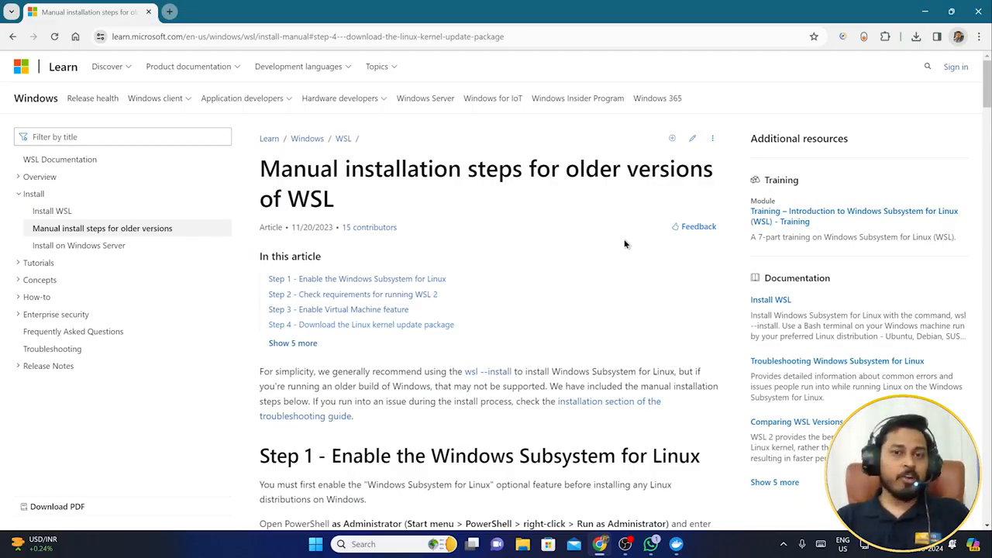
Step: Copy the Step 1 PowerShell command that enables the Windows Subsystem for Linux feature
scroll(618, 293, down, 5)
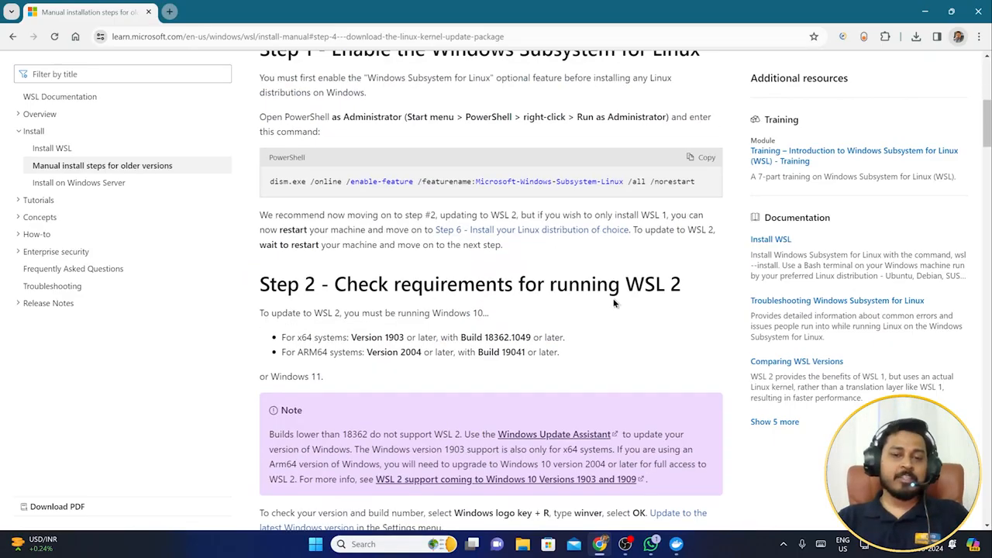
scroll(620, 279, up, 1)
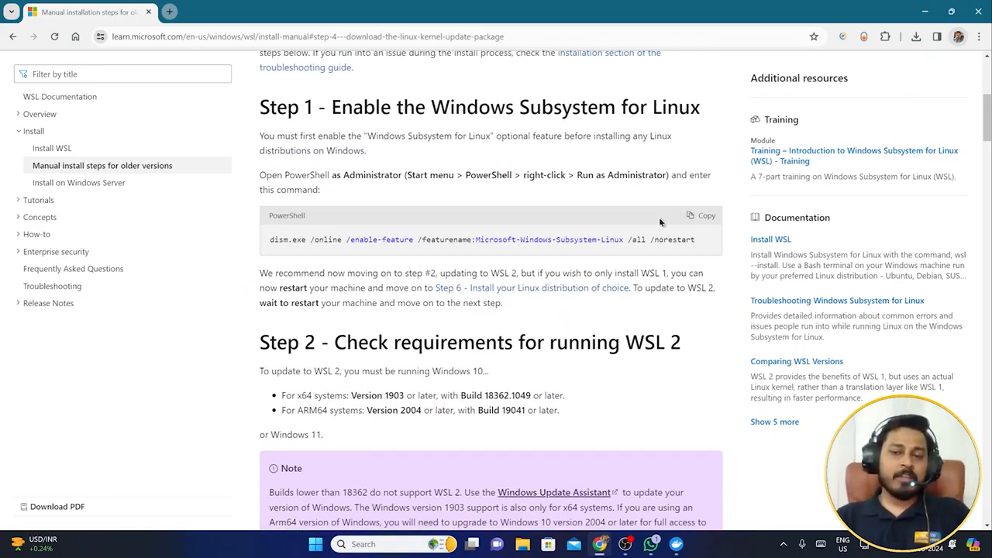
click(705, 217)
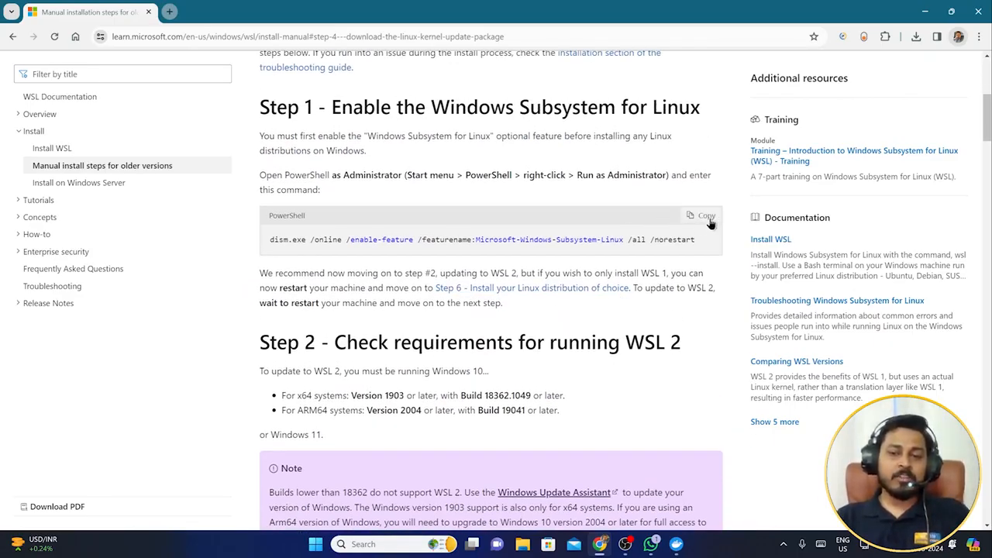
click(707, 220)
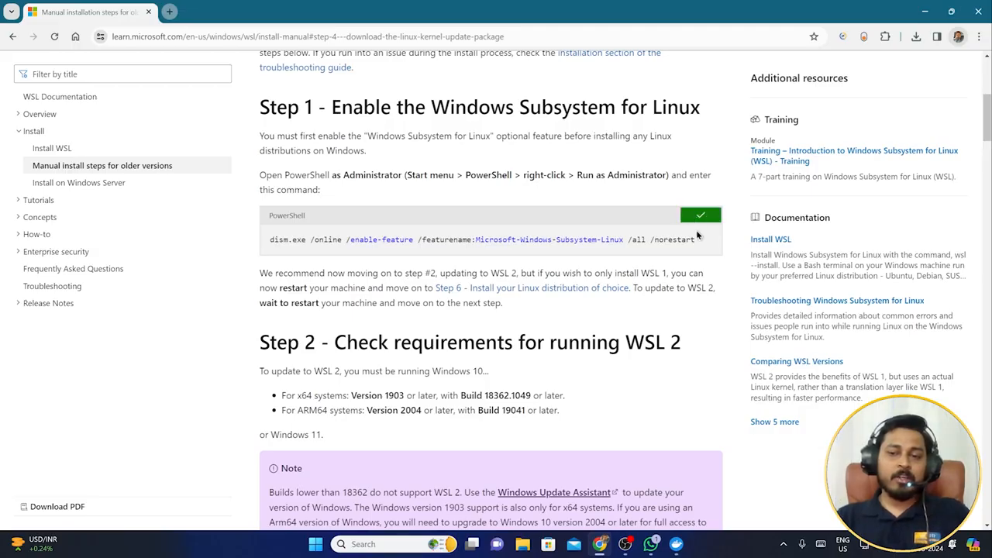
Step: Open Command Prompt from a Windows search for "cmd" and paste the copied dism.exe command at the prompt
click(390, 542)
text(cmd)
key(Return)
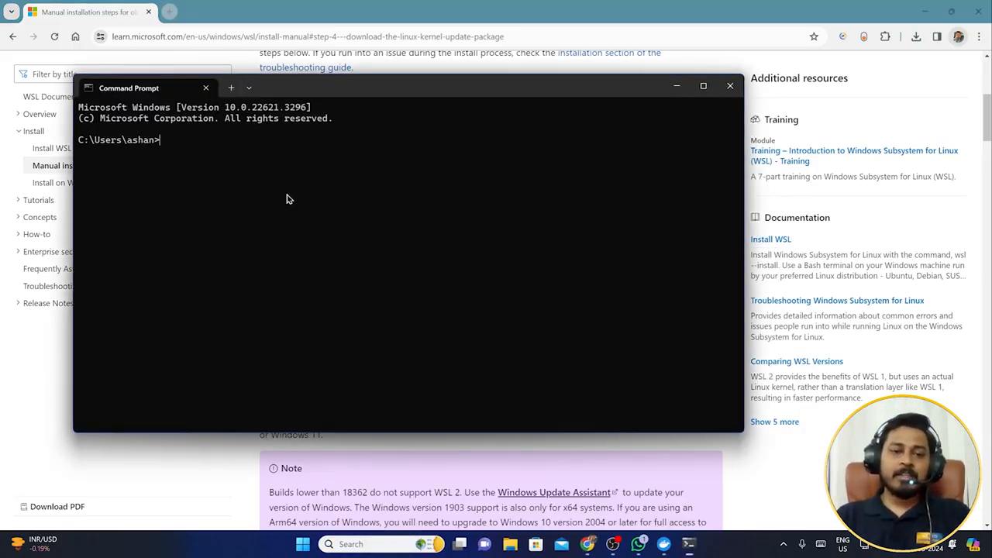
key(ctrl+v)
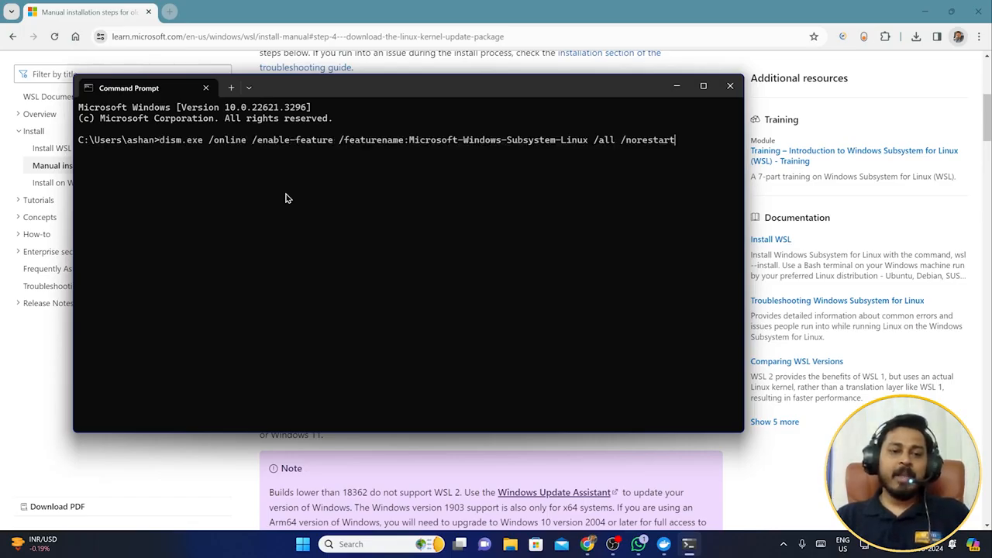
drag(678, 140, 62, 148)
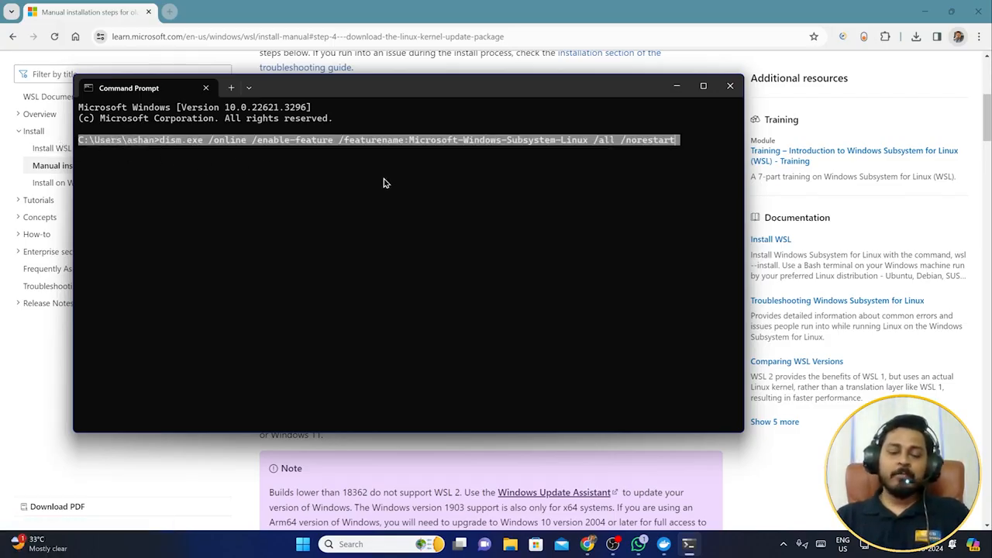
Step: Close Command Prompt without running the pasted dism.exe command and review the guide's Step 1 on enabling the Windows Subsystem for Linux
key(ctrl+c)
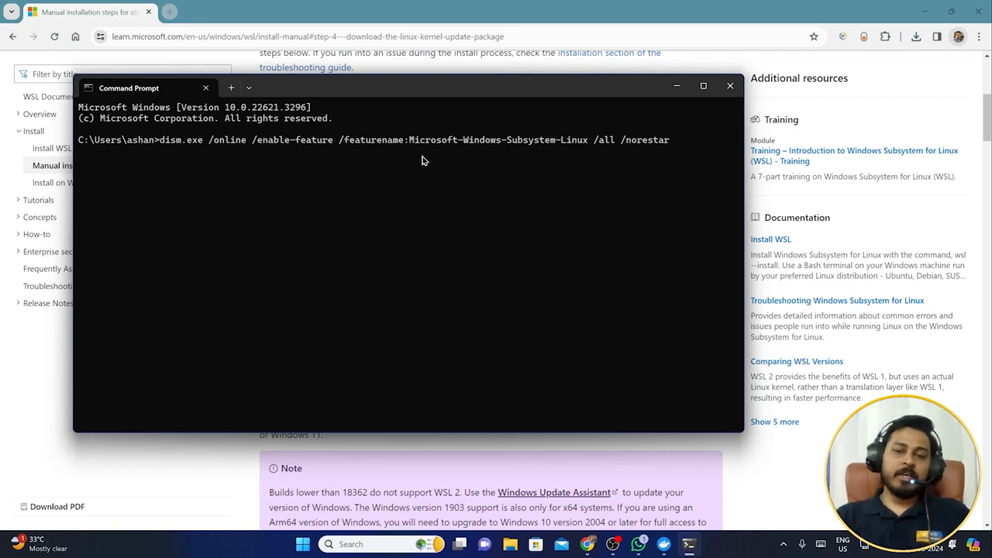
click(728, 86)
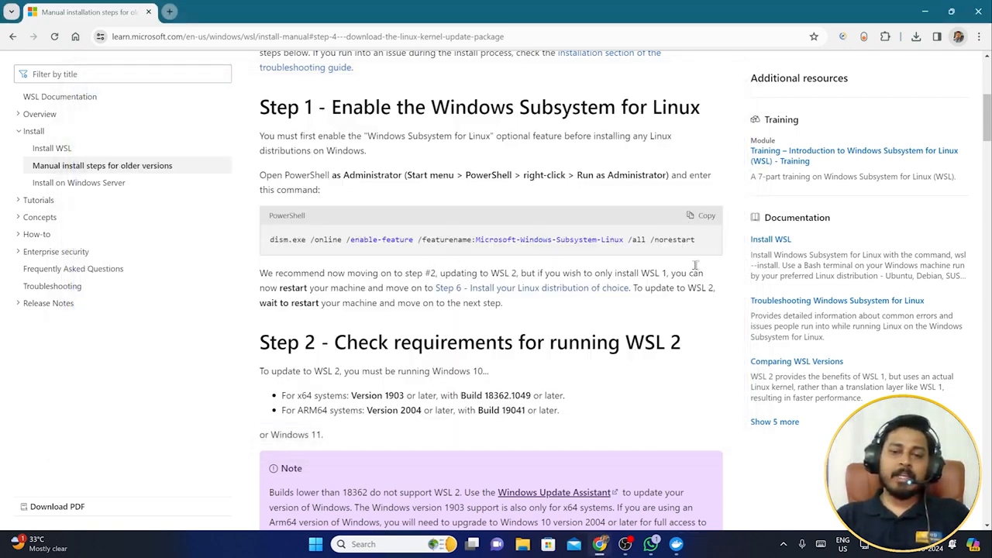
scroll(651, 230, down, 2)
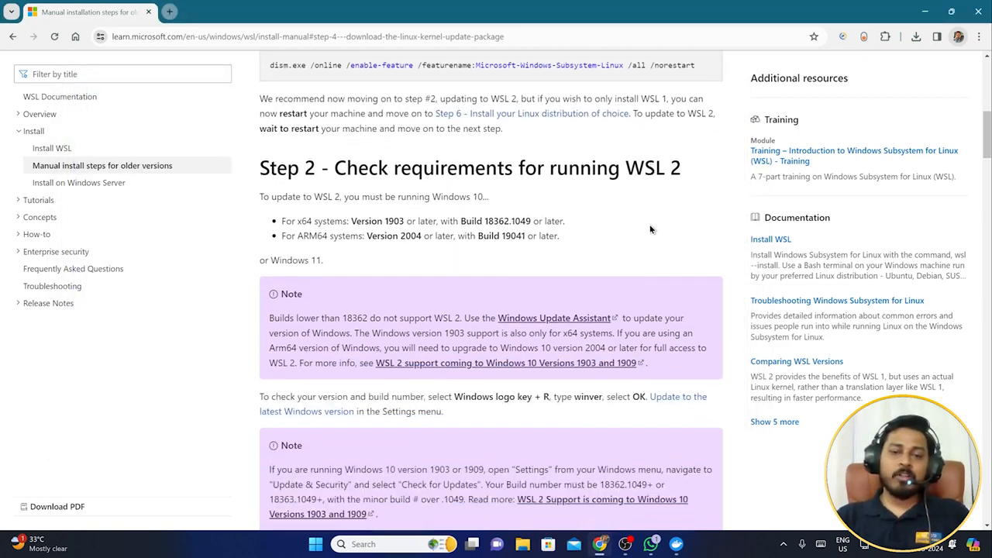
scroll(650, 230, up, 3)
drag(318, 165, 706, 163)
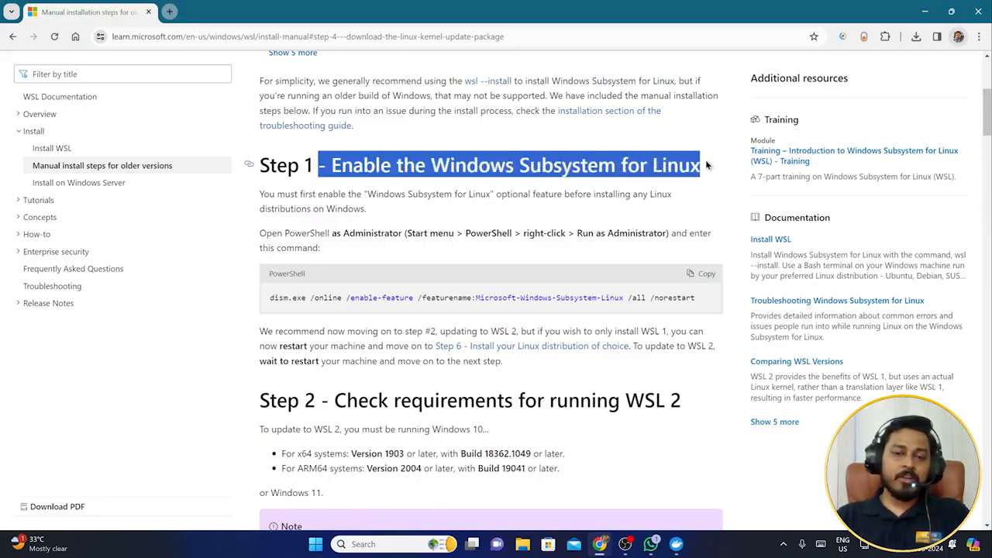
click(720, 165)
scroll(705, 298, down, 2)
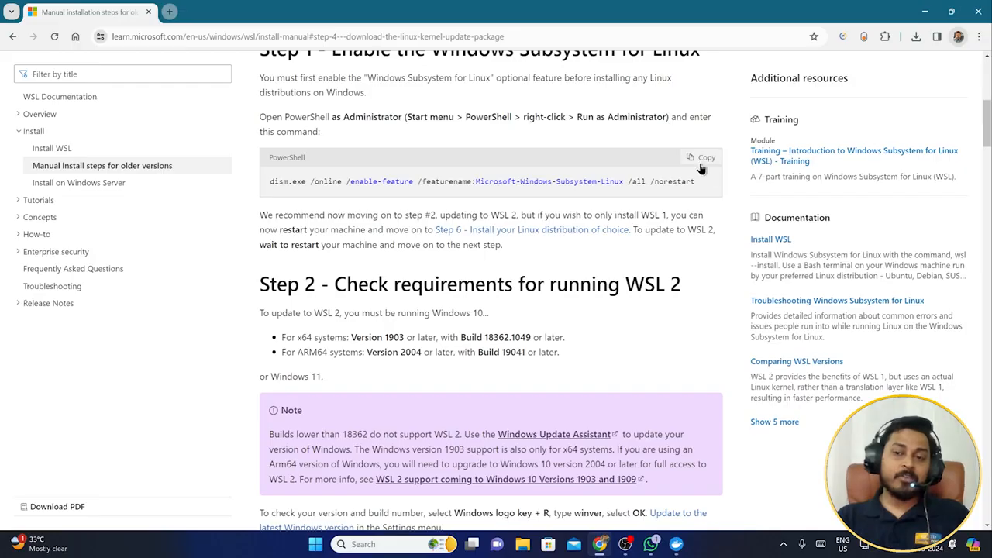
drag(696, 182, 256, 186)
click(729, 248)
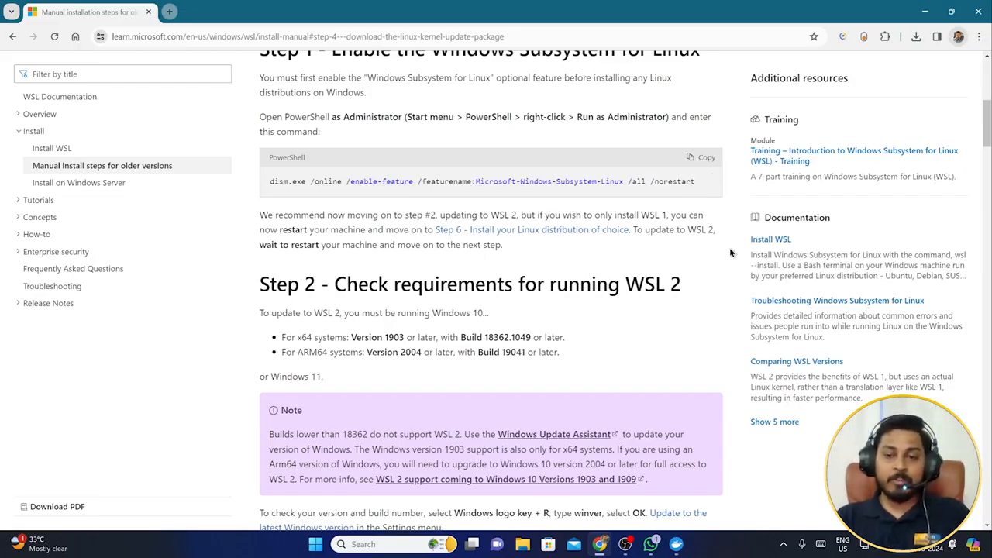
Step: Review the guide's Step 2 on WSL 2 requirements, Step 3 on the Virtual Machine feature and Step 4 on the Linux kernel update package
scroll(729, 247, down, 2)
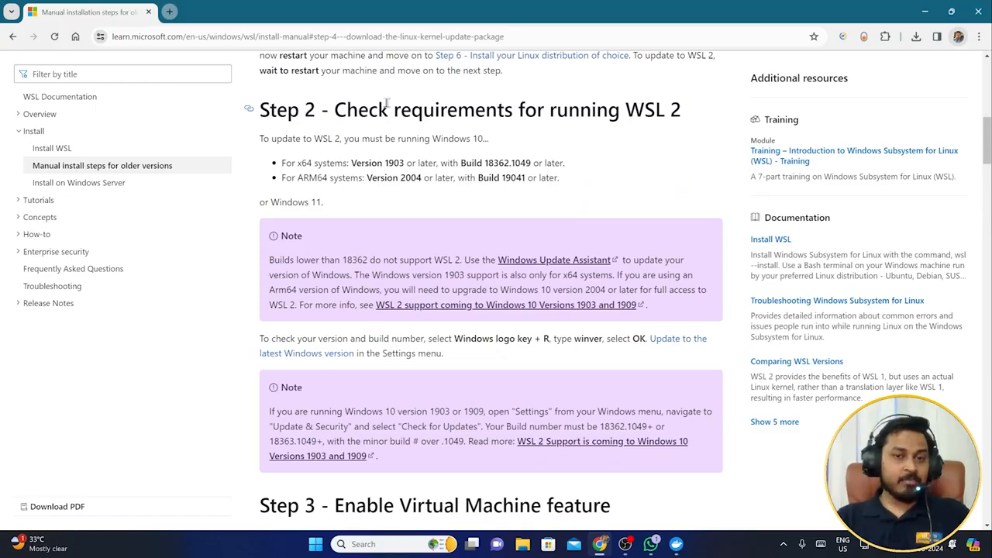
drag(358, 110, 699, 118)
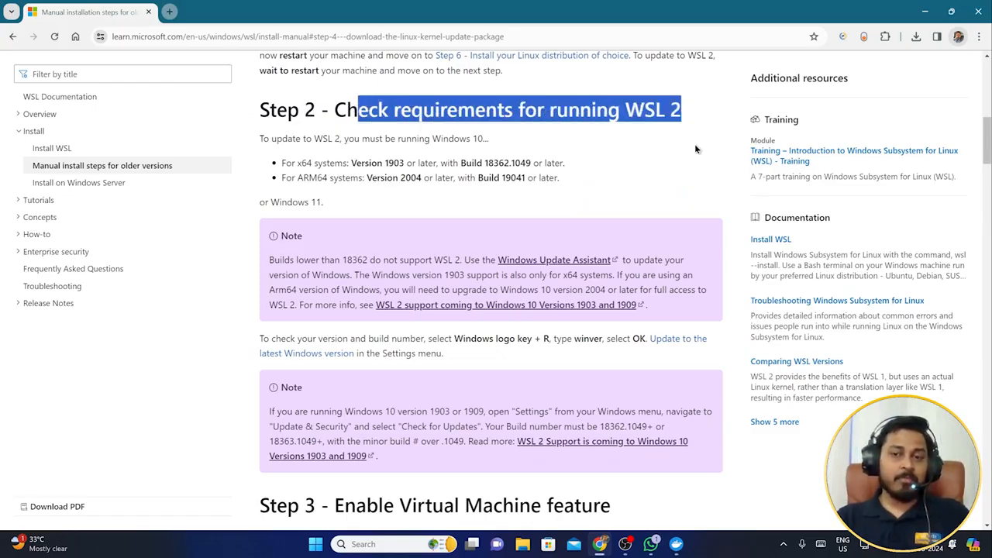
click(695, 147)
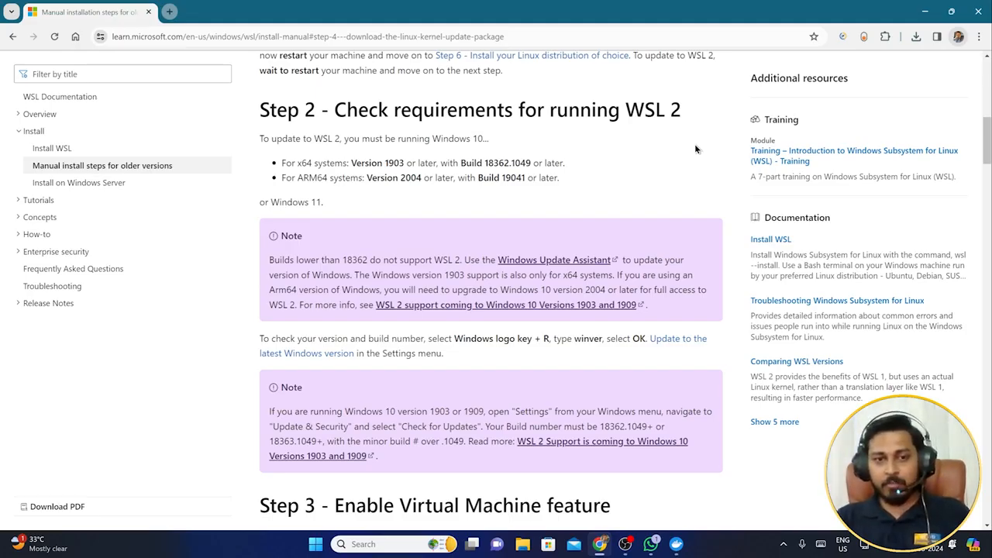
scroll(692, 150, down, 5)
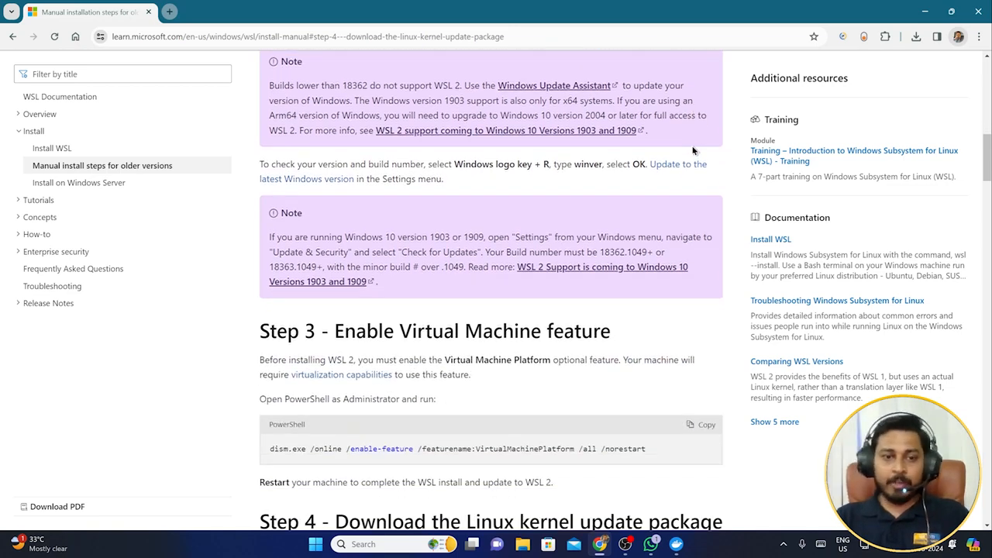
drag(339, 157, 618, 162)
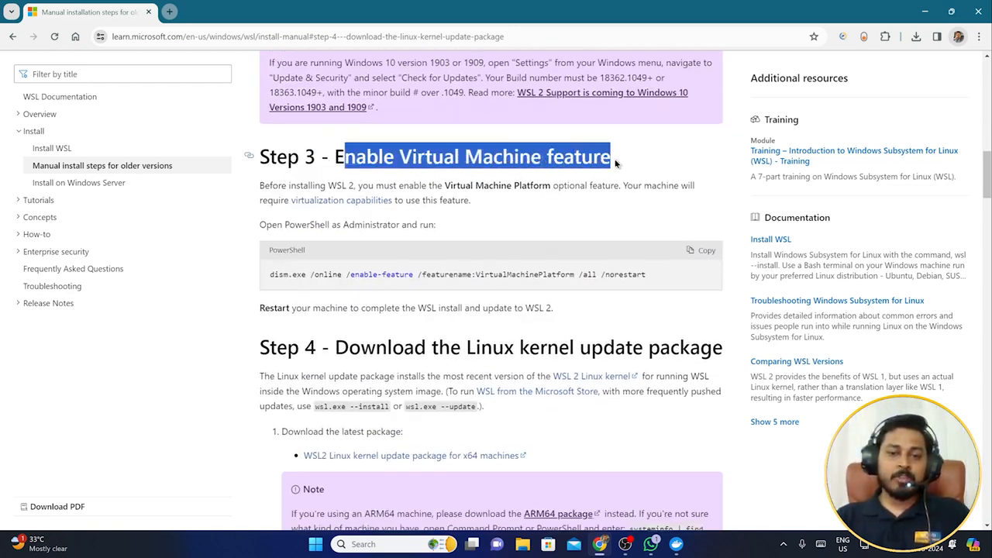
click(641, 159)
scroll(641, 159, down, 2)
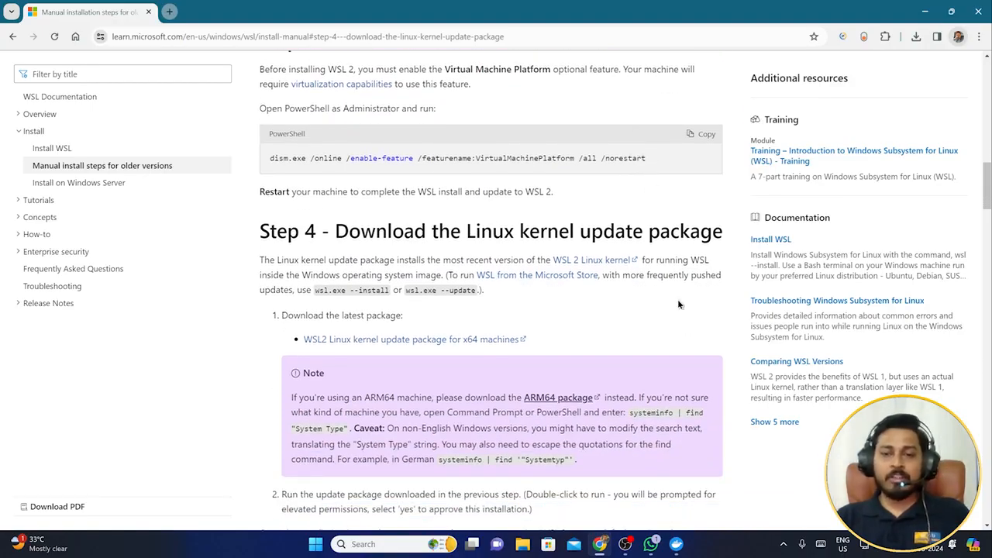
scroll(688, 335, up, 10)
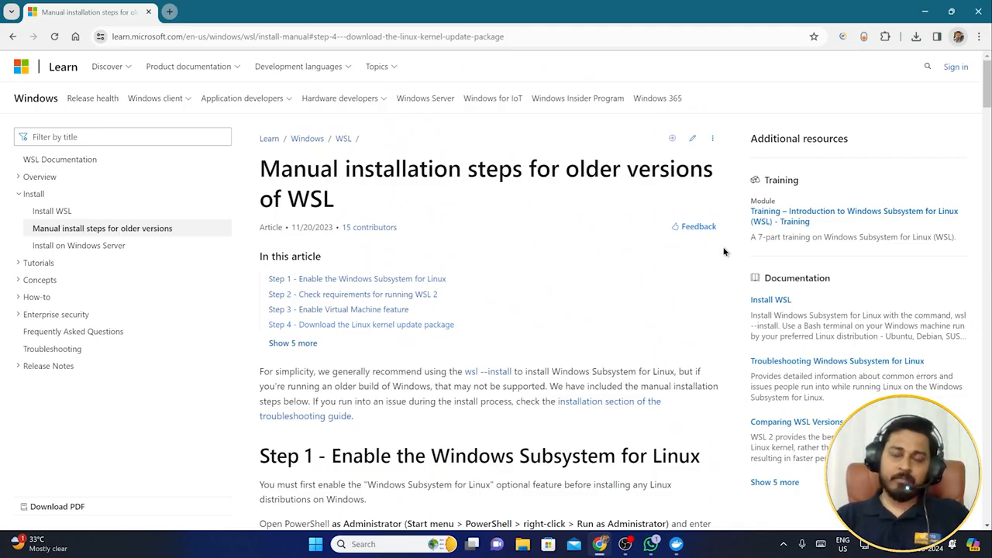
Step: Minimize Chrome and accept the Docker Subscription Service Agreement
click(925, 12)
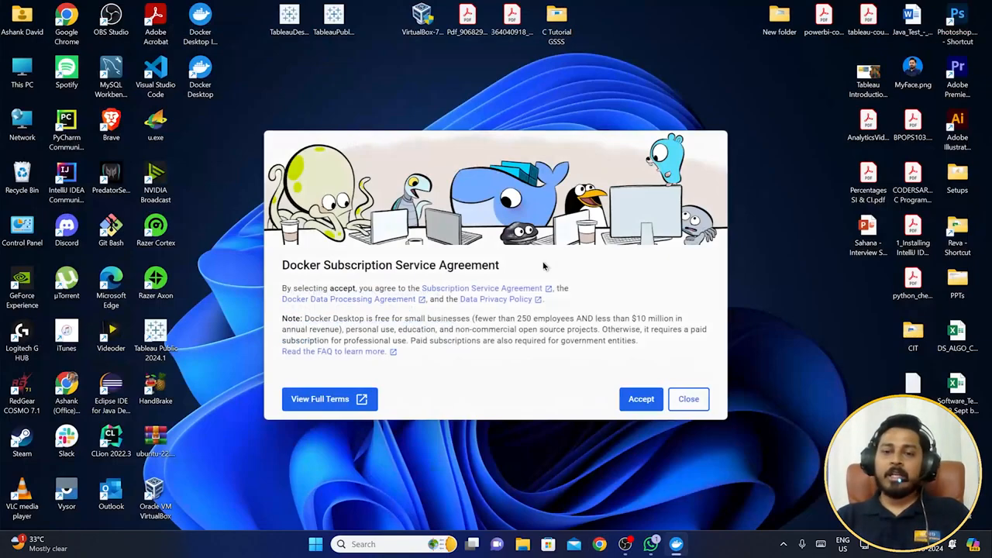
click(639, 400)
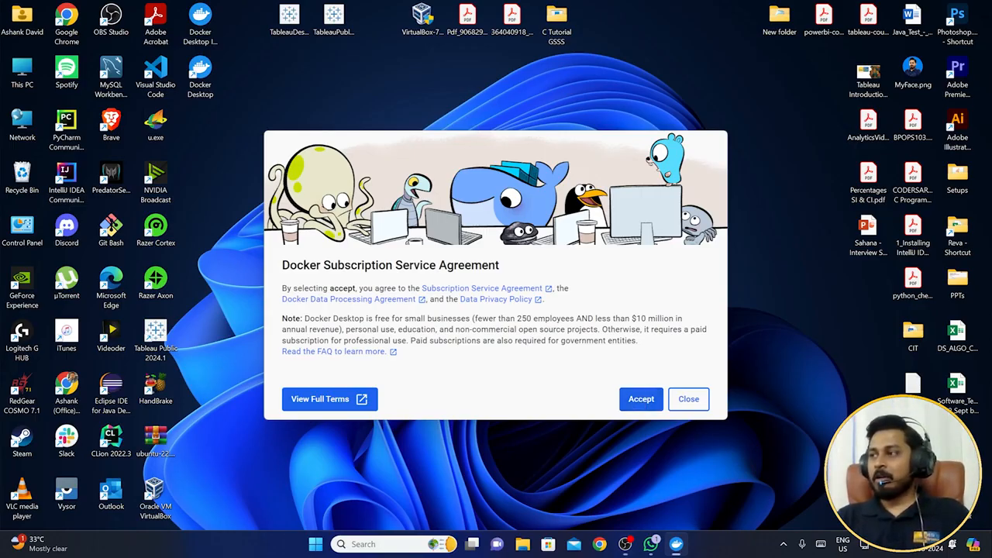
click(643, 401)
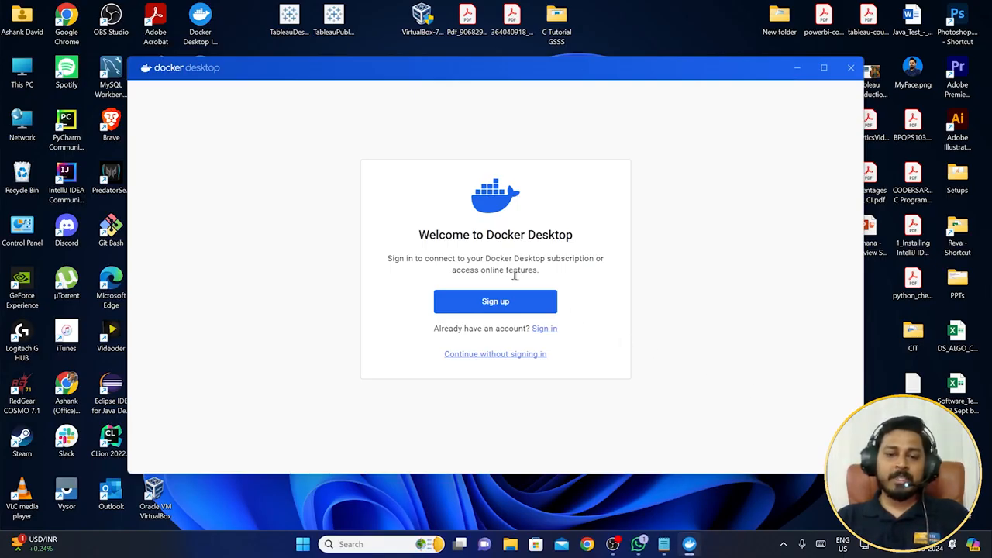
Step: Try to sign in to Docker Desktop through the browser, reload the redirect page, and close the browser
click(544, 330)
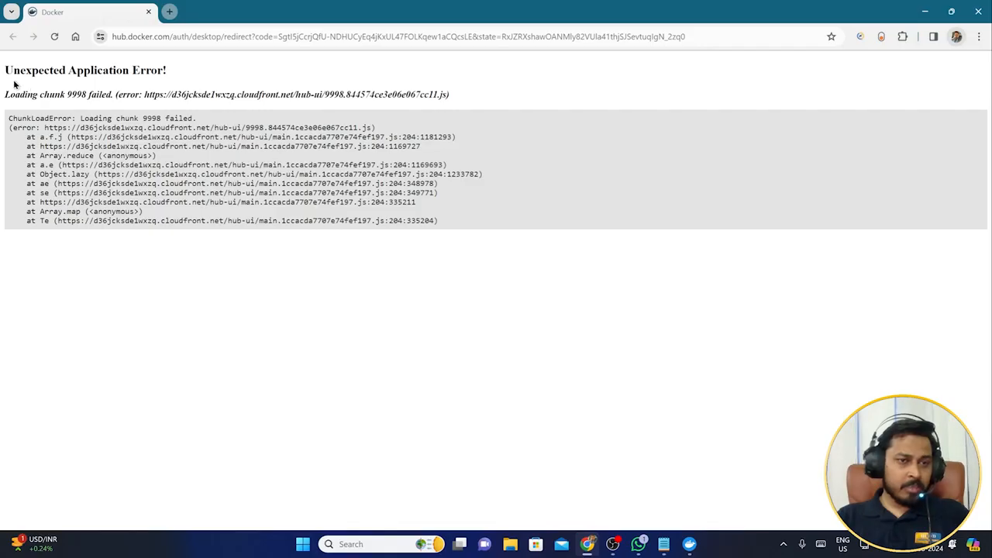
click(54, 37)
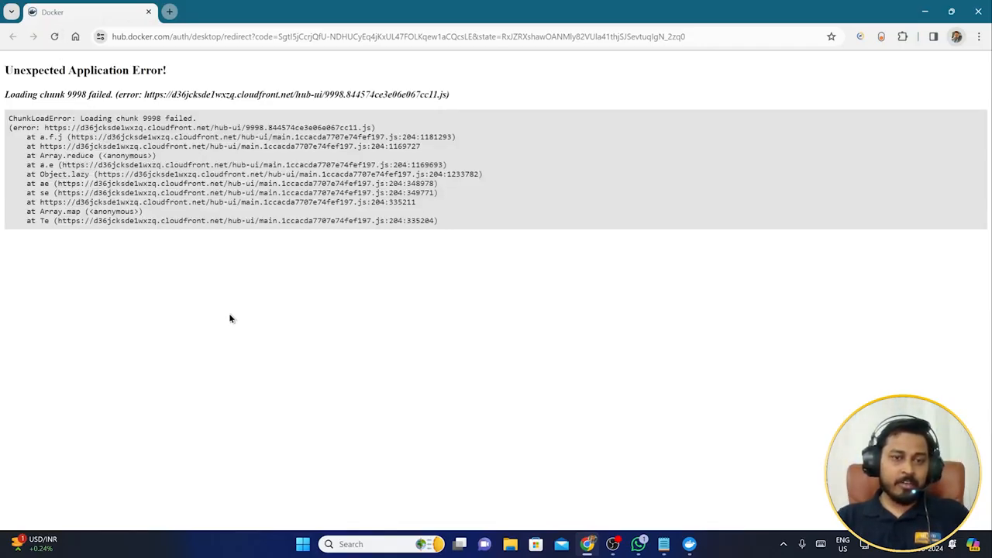
click(978, 11)
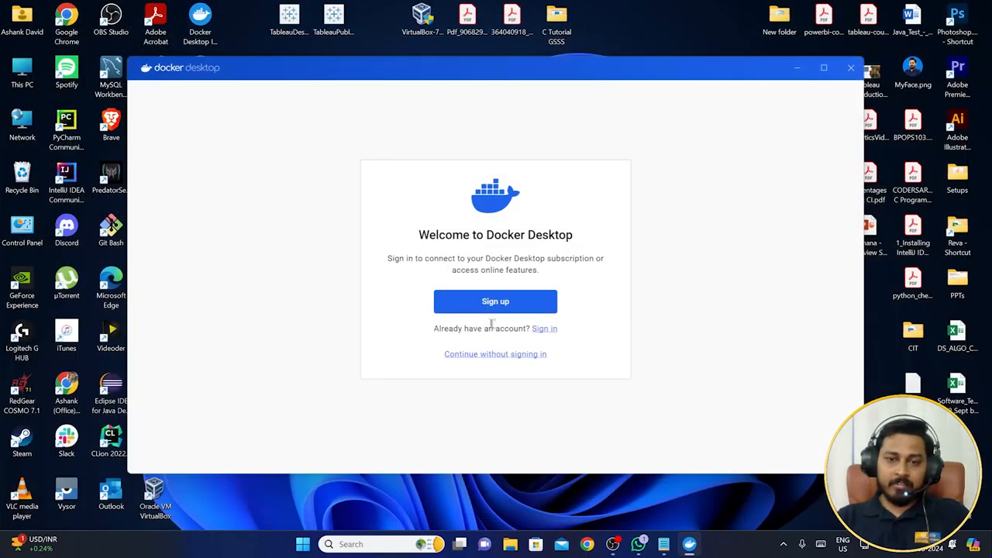
Step: Continue into Docker Desktop without signing in and skip the Welcome Survey to reach the Containers view
click(498, 356)
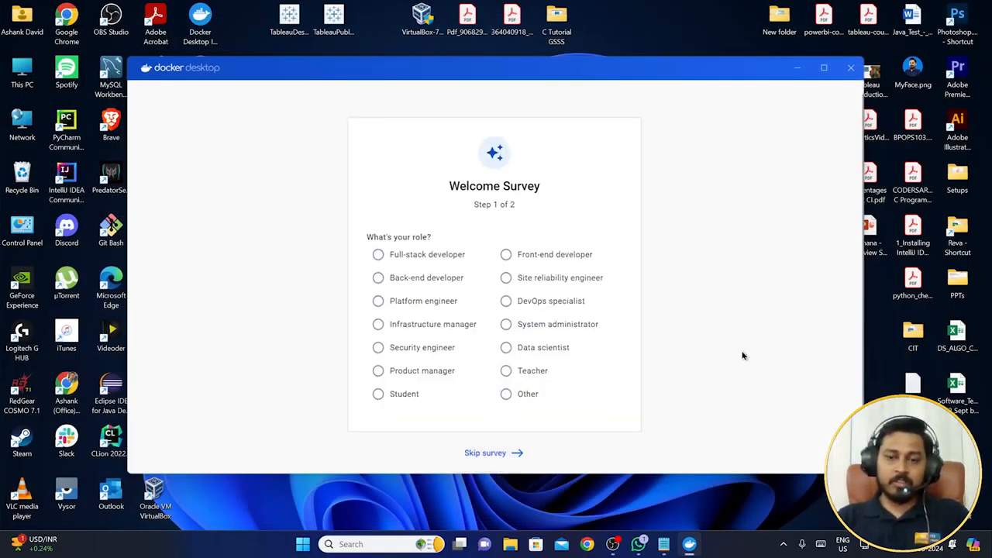
click(490, 455)
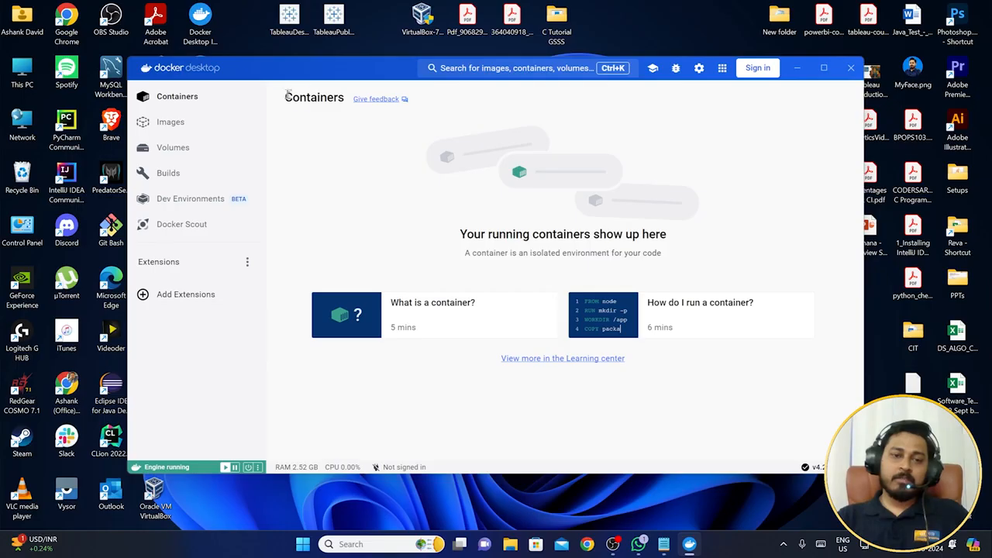
drag(285, 93, 348, 100)
click(567, 412)
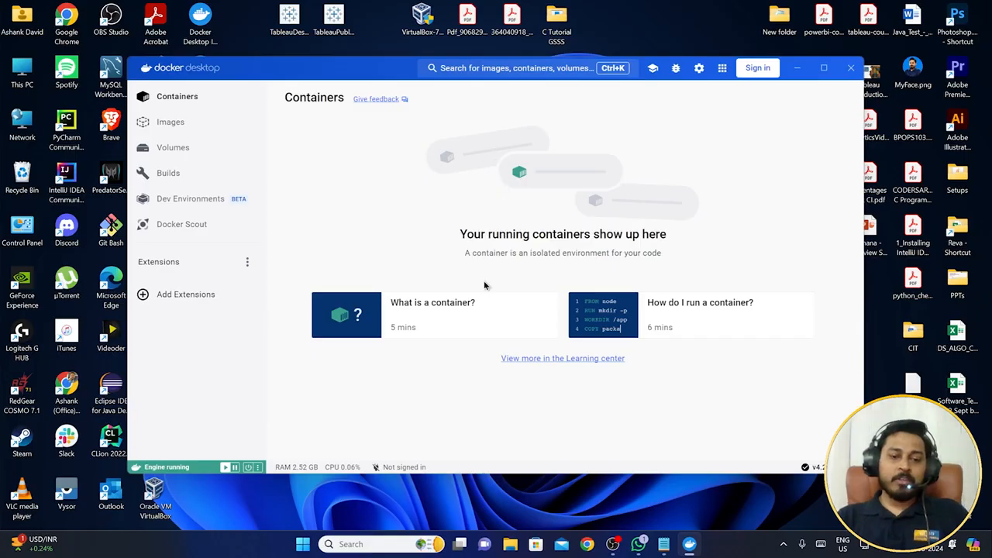
Step: Open Command Prompt from the recent items in Windows search and enlarge its text
click(365, 544)
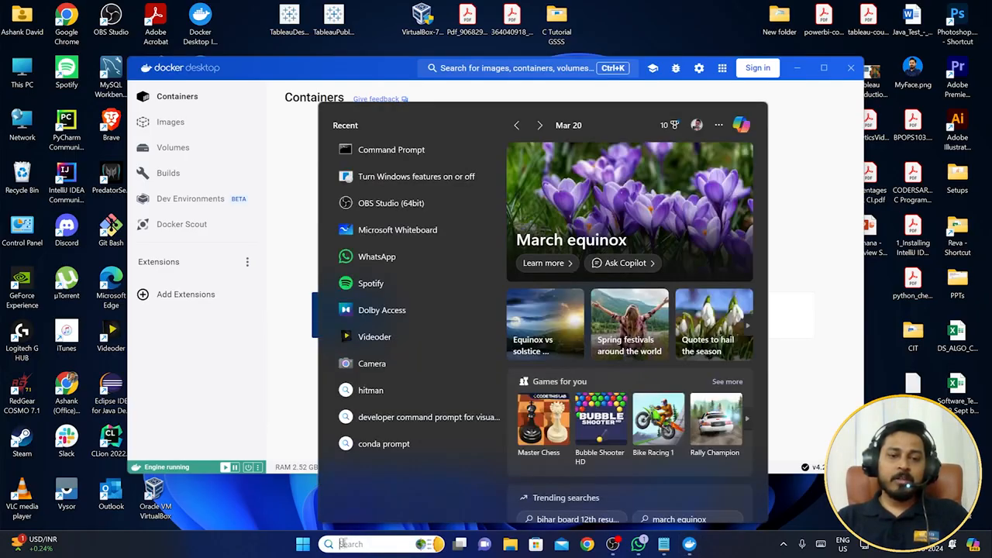
click(419, 148)
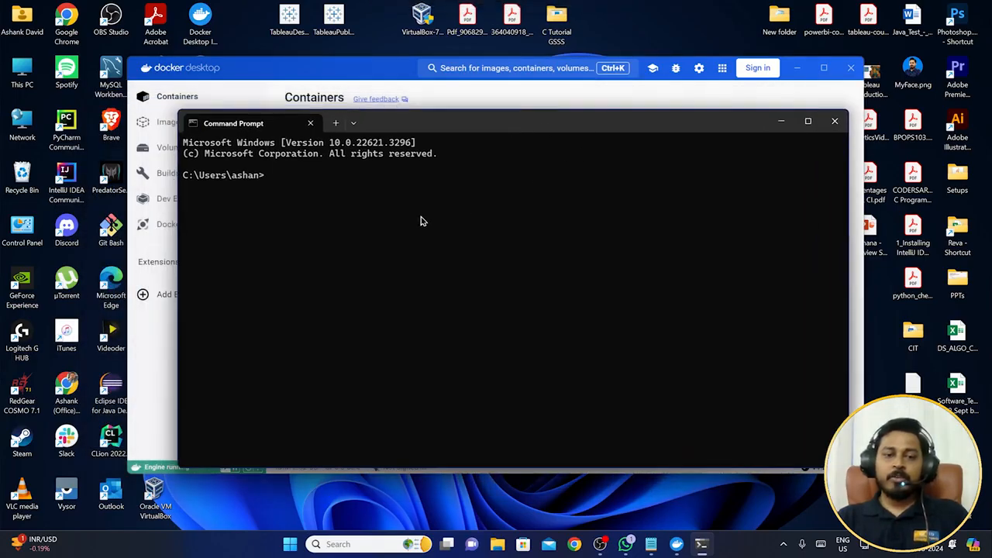
scroll(410, 242, up, 5)
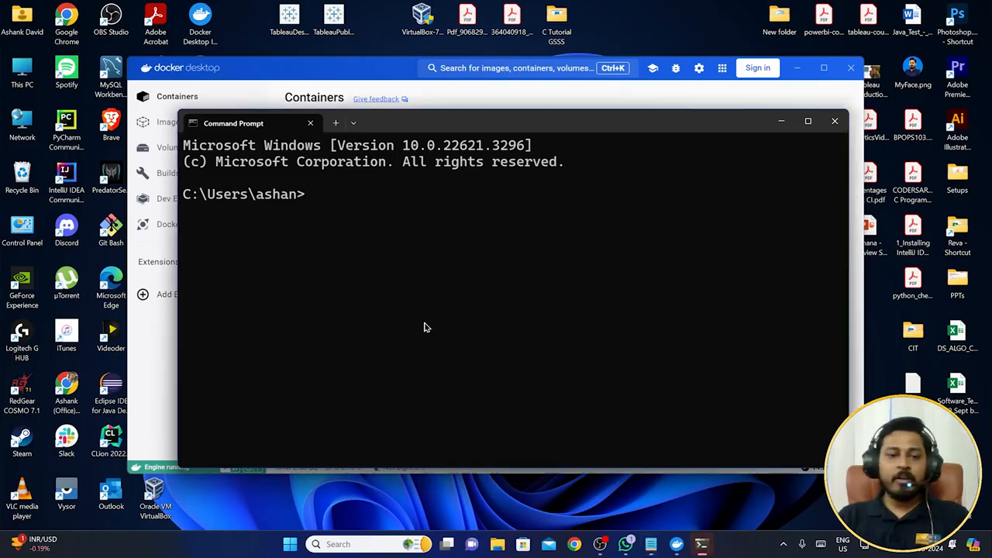
Step: Run "docker version" in Command Prompt and review the client and server details in its output
text(d)
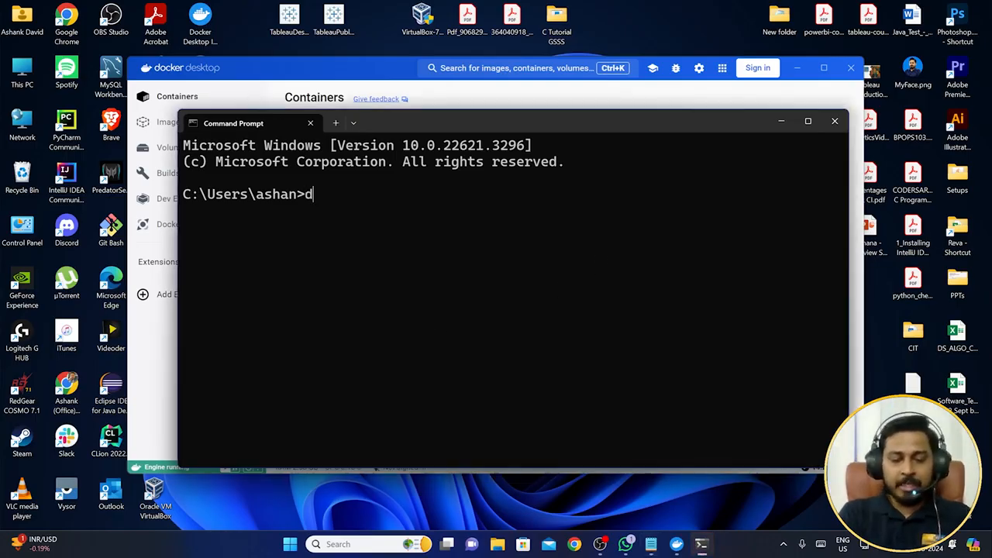
text(ocker versionb)
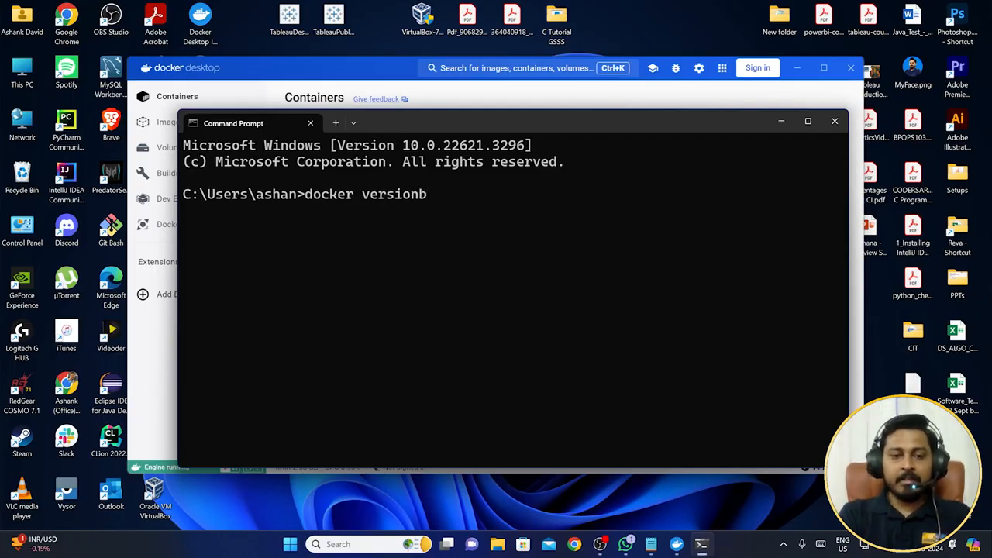
key(BackSpace)
key(Return)
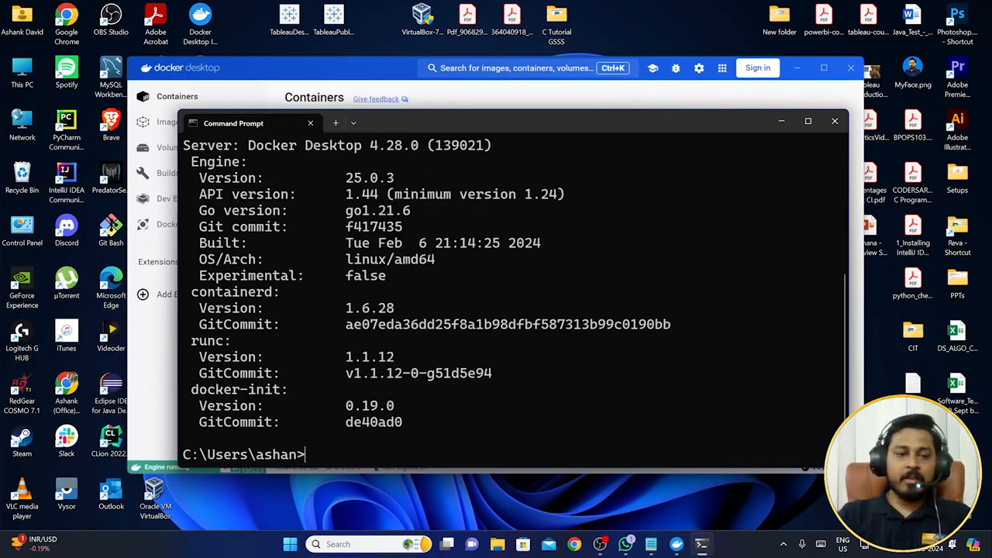
scroll(432, 255, up, 5)
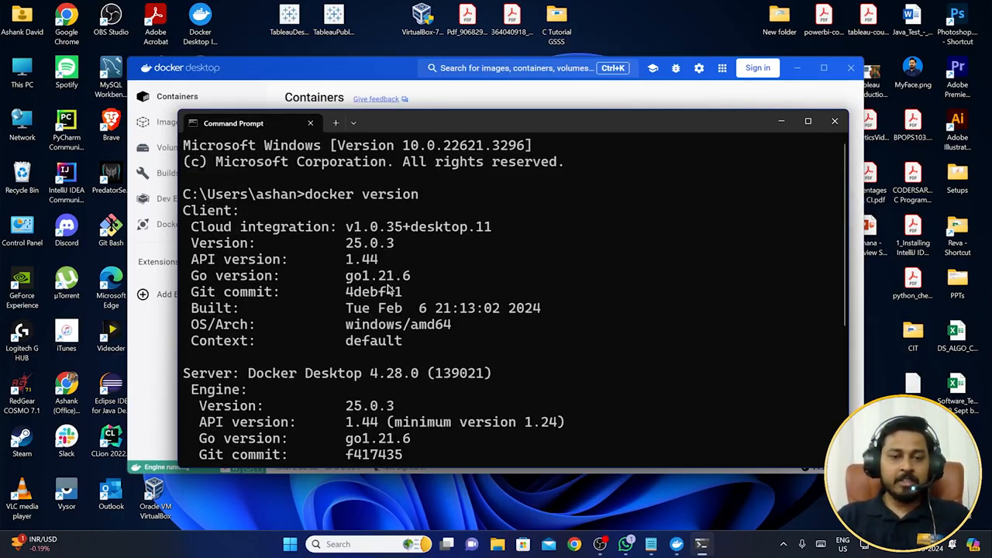
scroll(268, 240, down, 3)
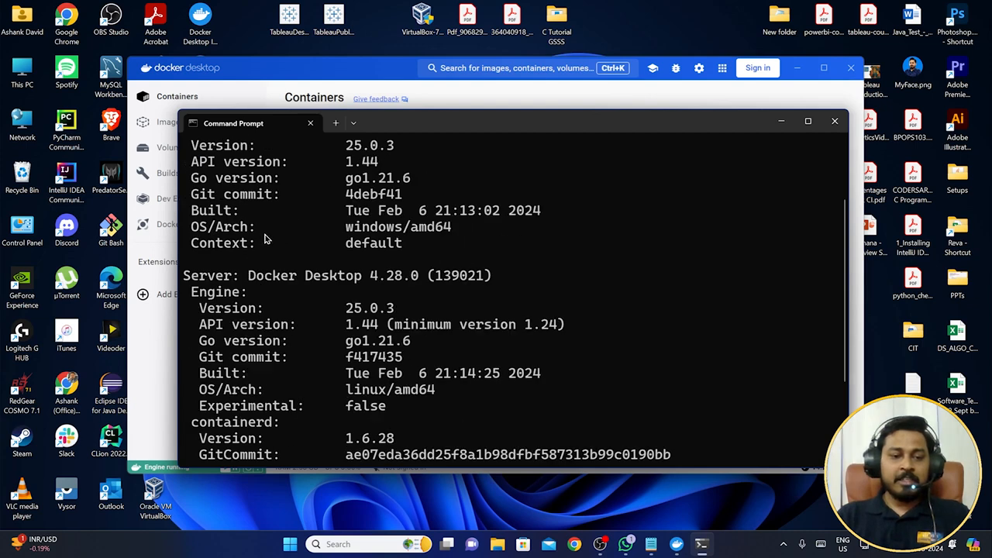
drag(339, 227, 460, 232)
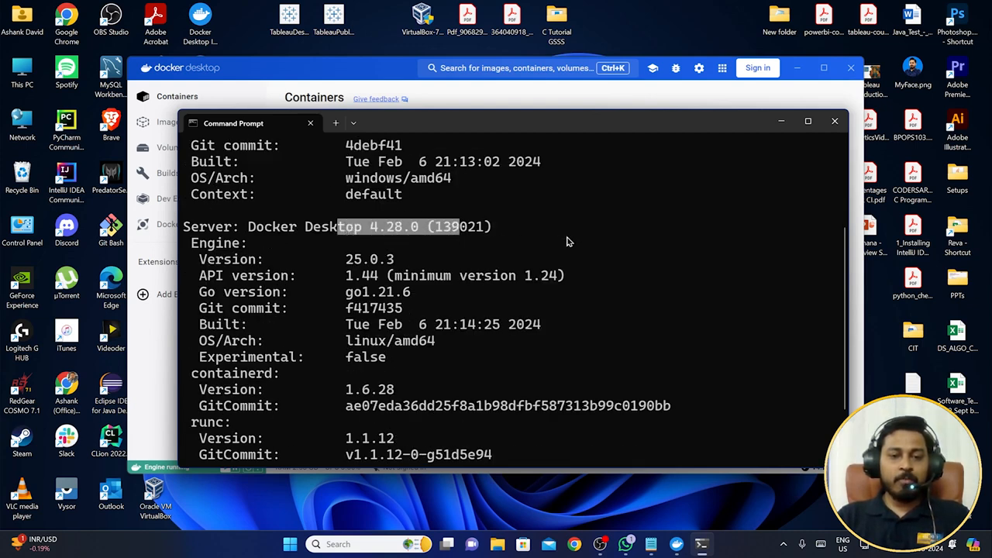
click(566, 242)
scroll(555, 248, down, 2)
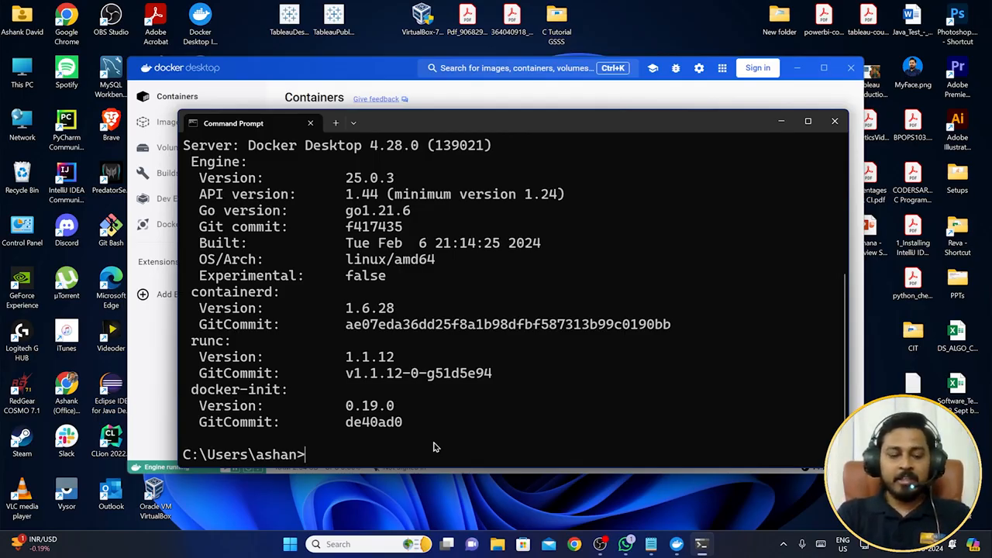
Step: Run "docker images" in Command Prompt and examine the image list columns
text(docker i)
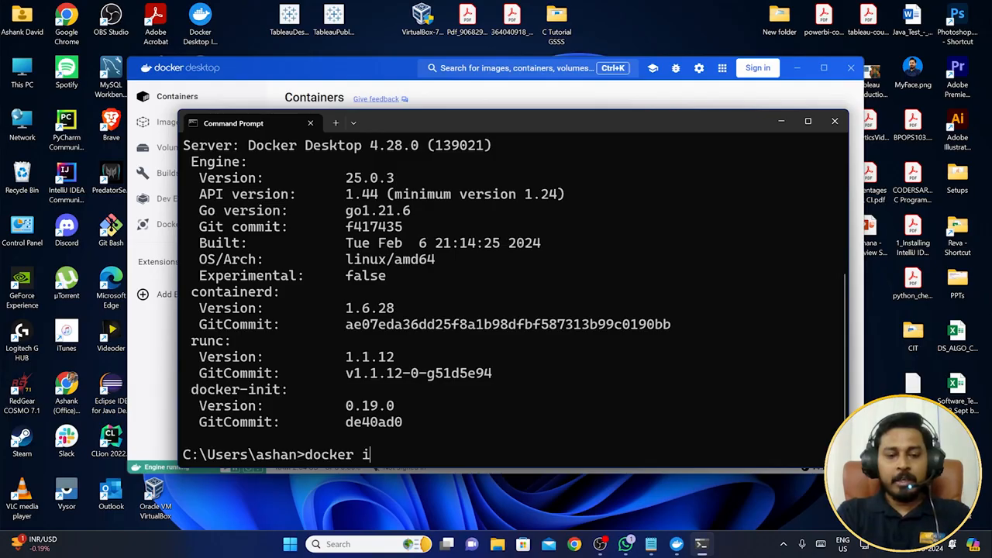
text(ages)
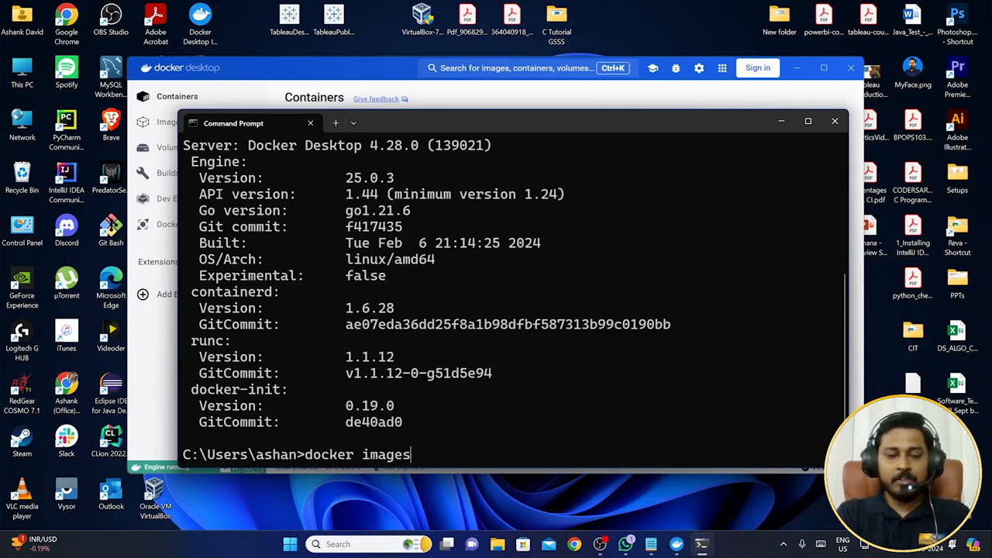
key(Return)
drag(589, 422, 163, 430)
click(627, 435)
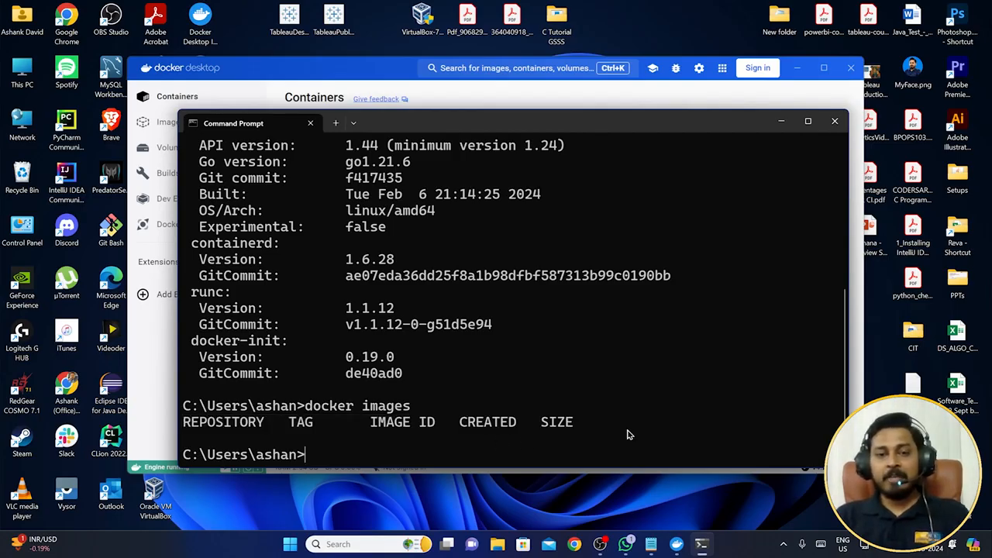
Step: Run "docker search mysql" in Command Prompt to search for MySQL images
drag(627, 435, 170, 421)
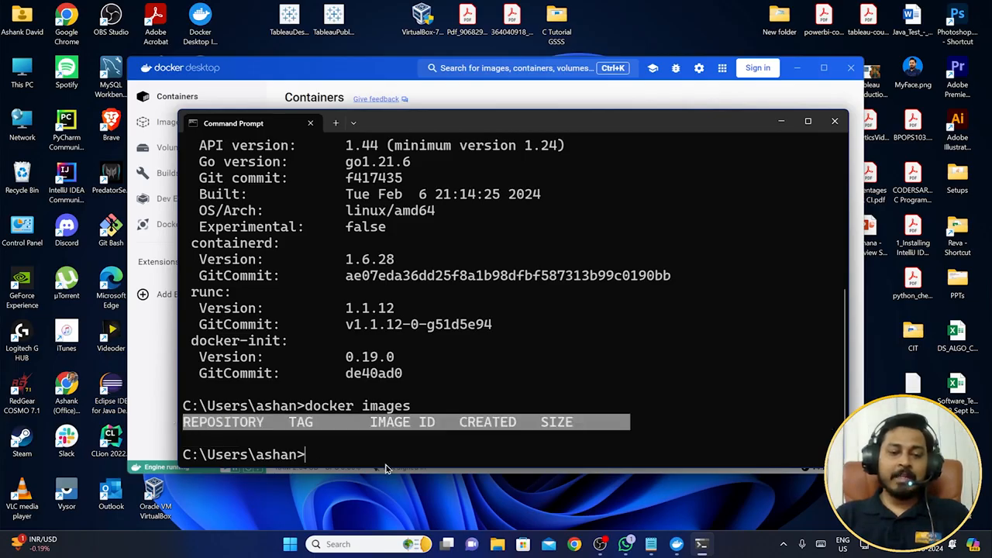
click(387, 464)
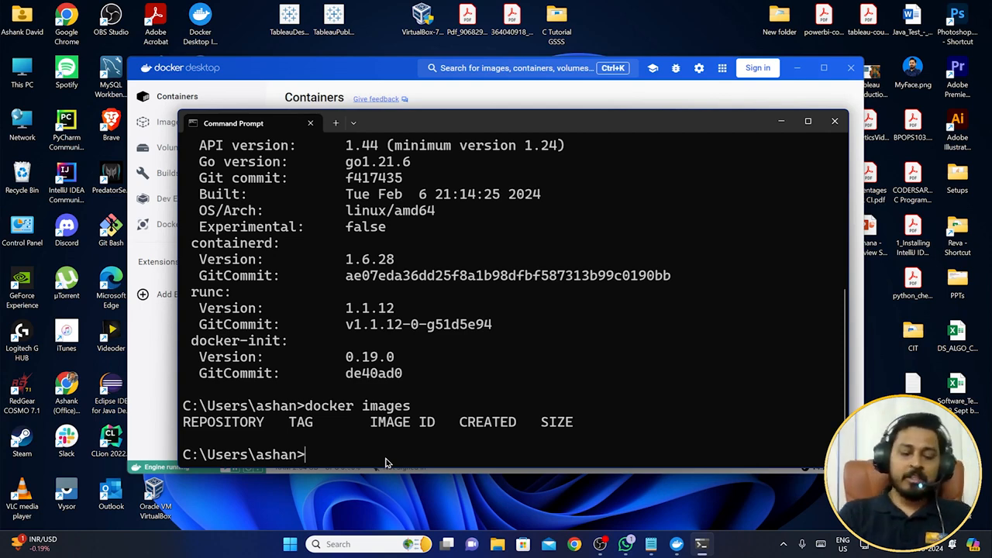
text(docker search)
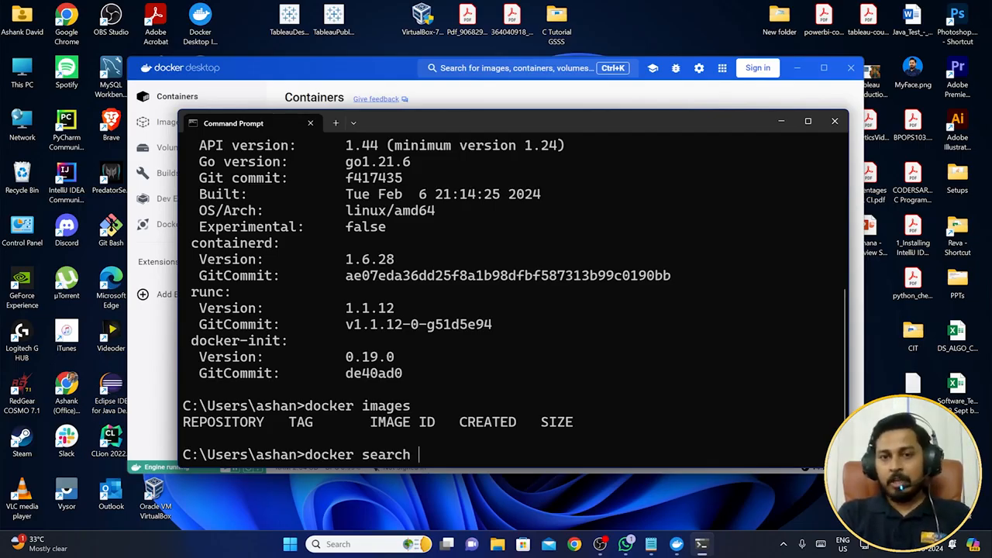
text(my)
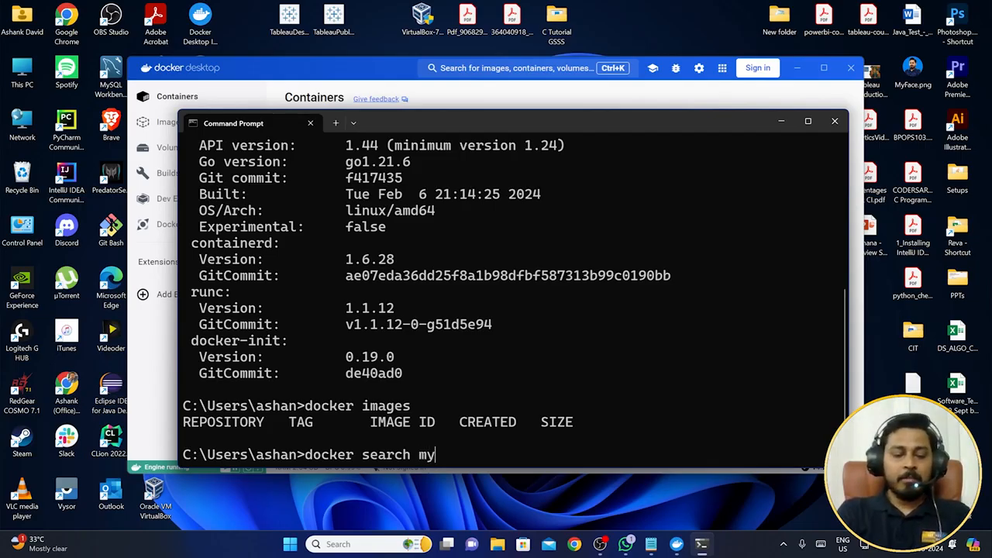
text(sql)
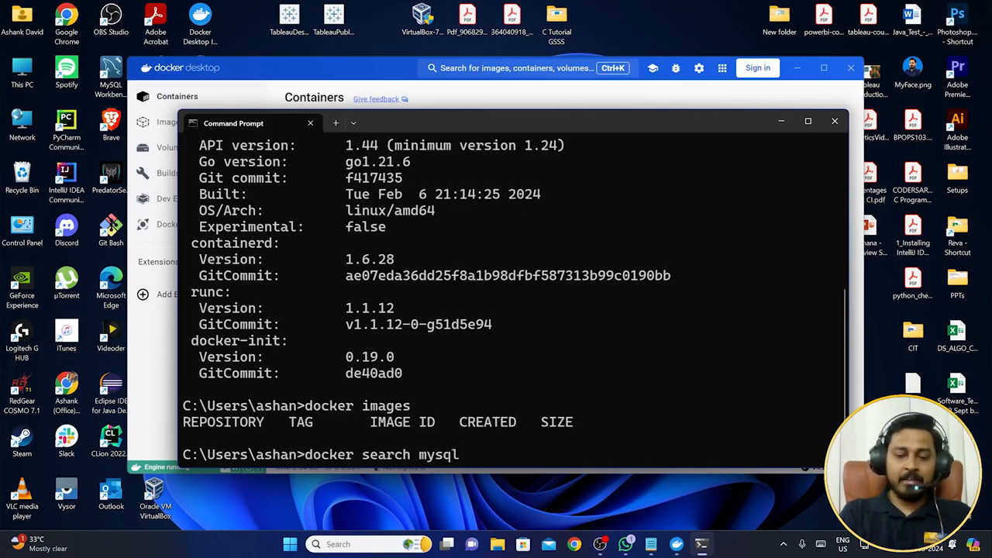
key(Return)
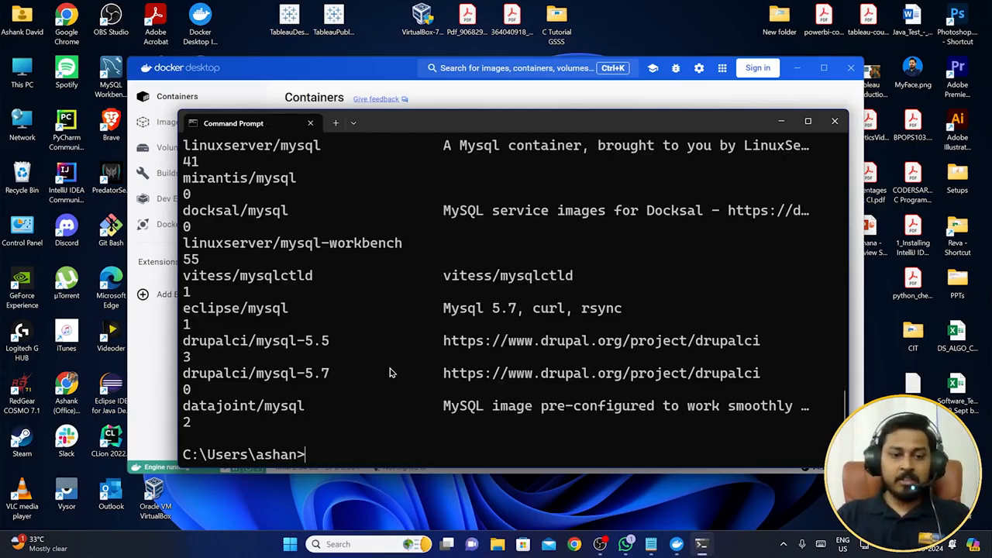
Step: Widen and heighten the Command Prompt window and move it up so the search result columns are easier to read
scroll(395, 384, up, 10)
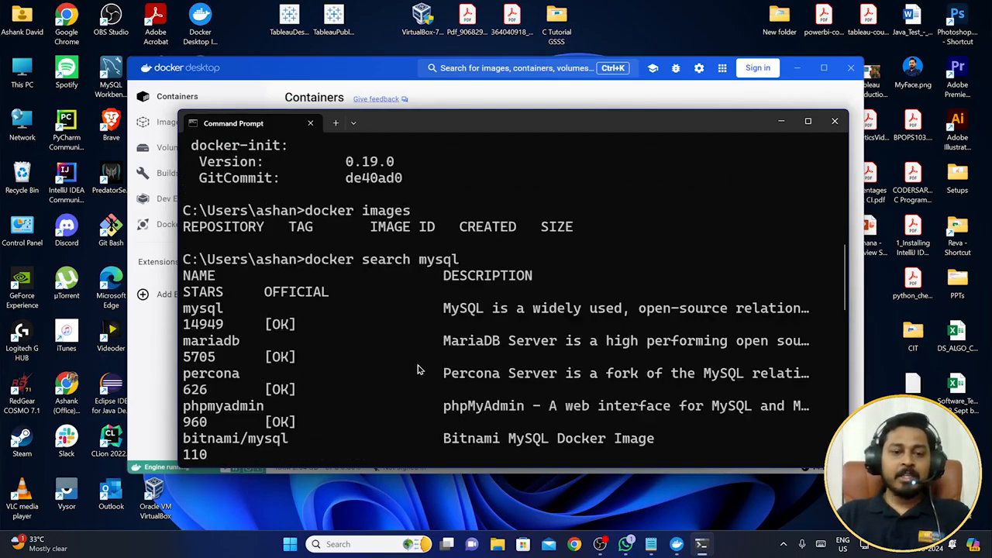
drag(847, 221, 955, 221)
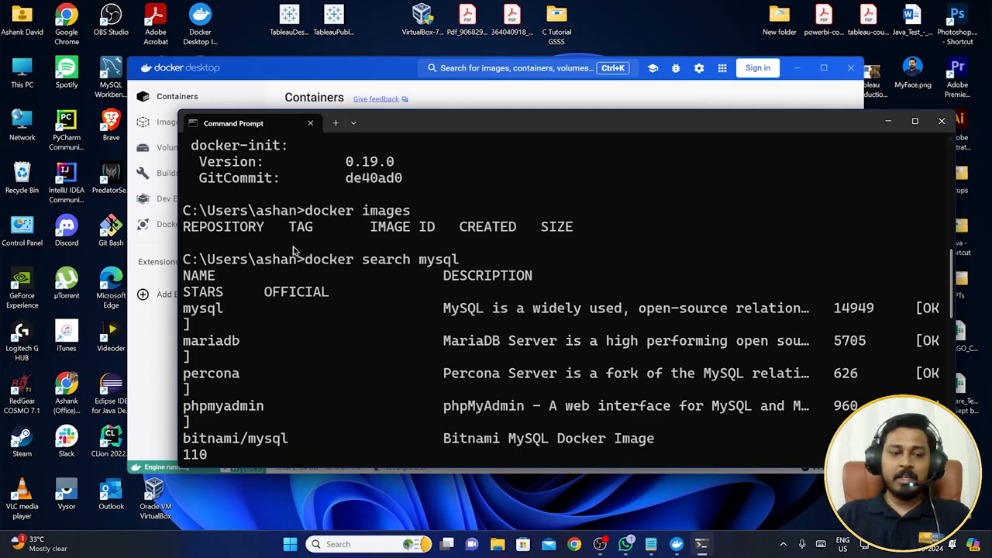
drag(178, 260, 62, 254)
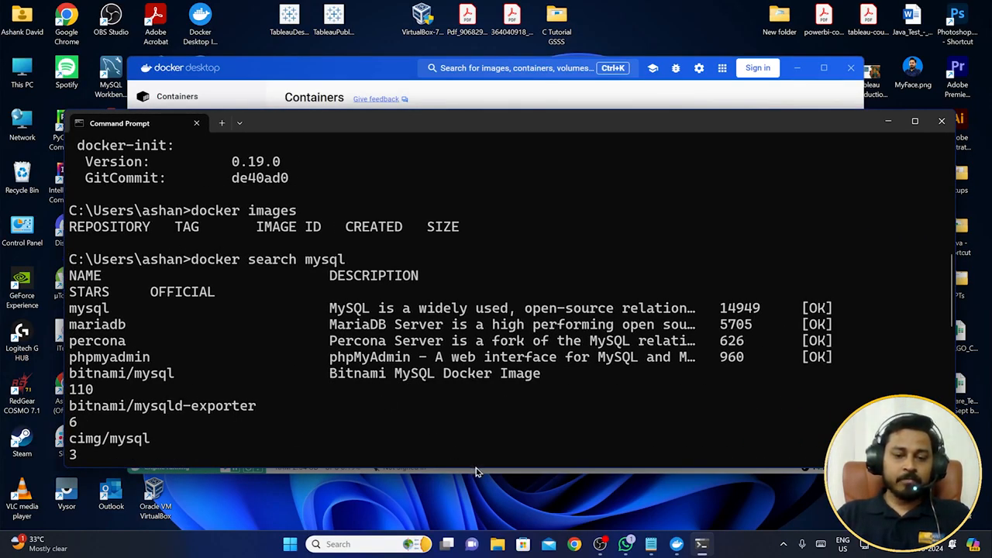
drag(476, 470, 480, 533)
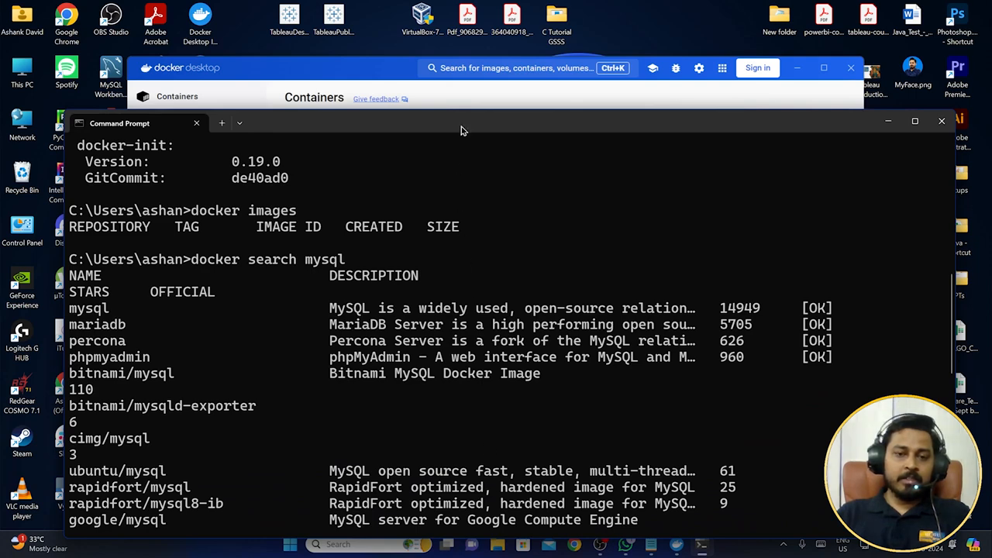
drag(461, 130, 442, 82)
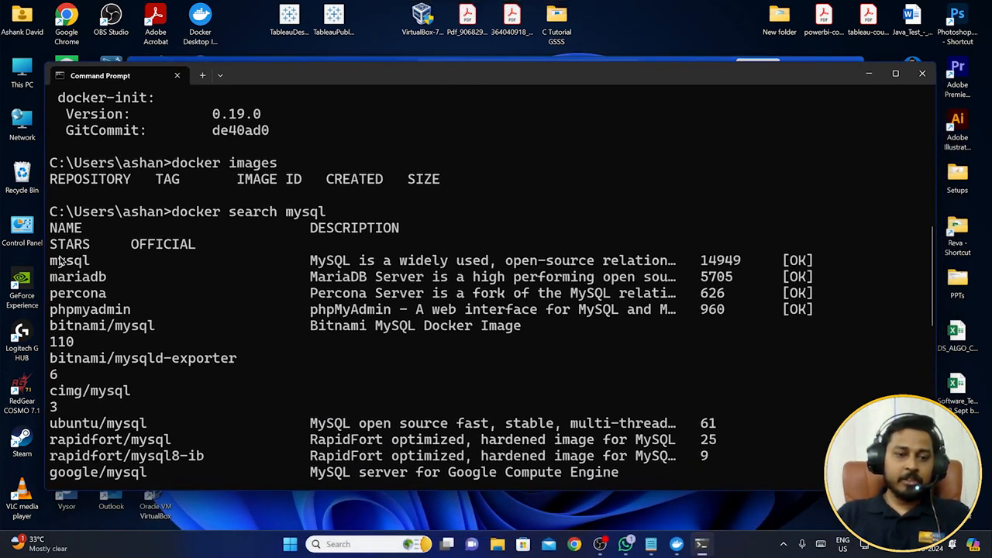
Step: Examine the mysql entry's description, star rating and official status in the search results
drag(50, 262, 813, 267)
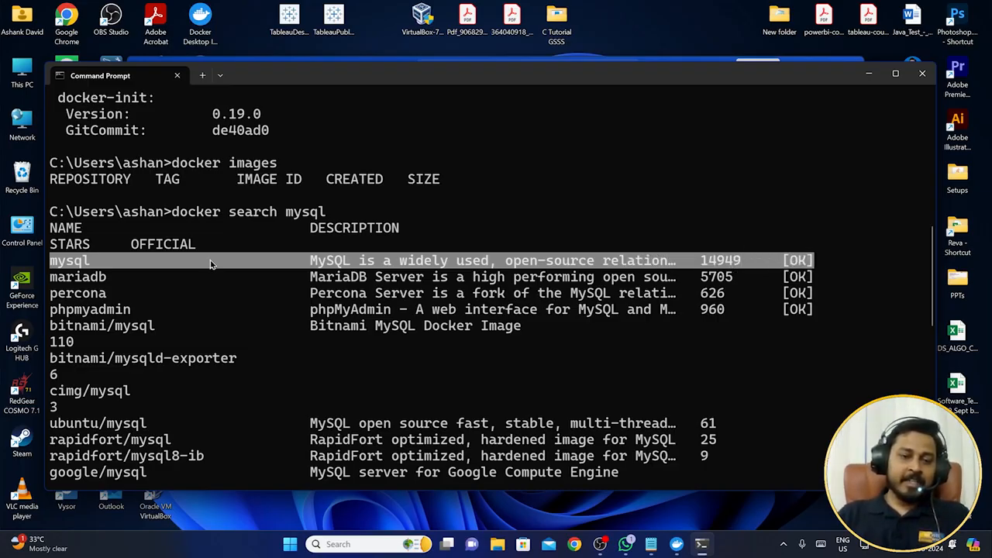
key(ctrl+c)
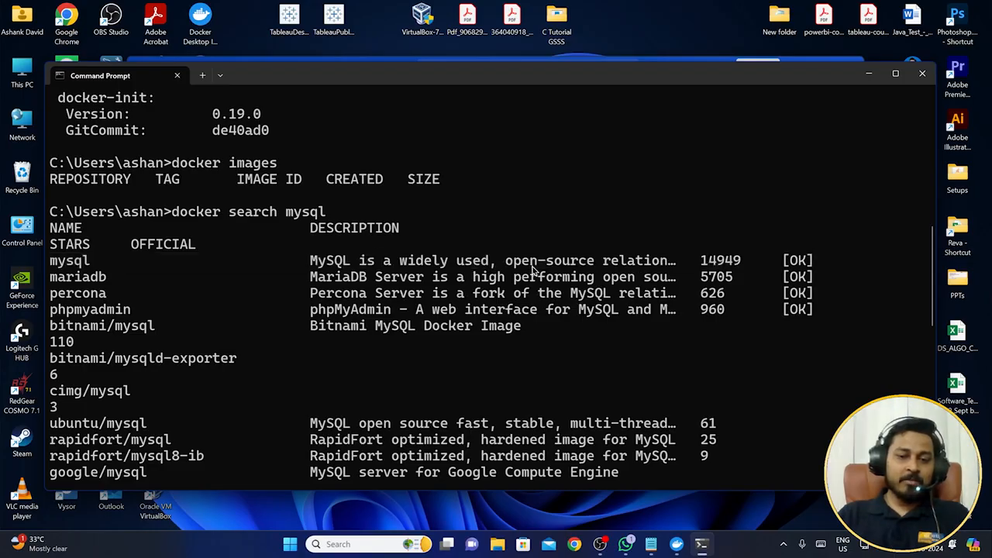
drag(51, 261, 828, 265)
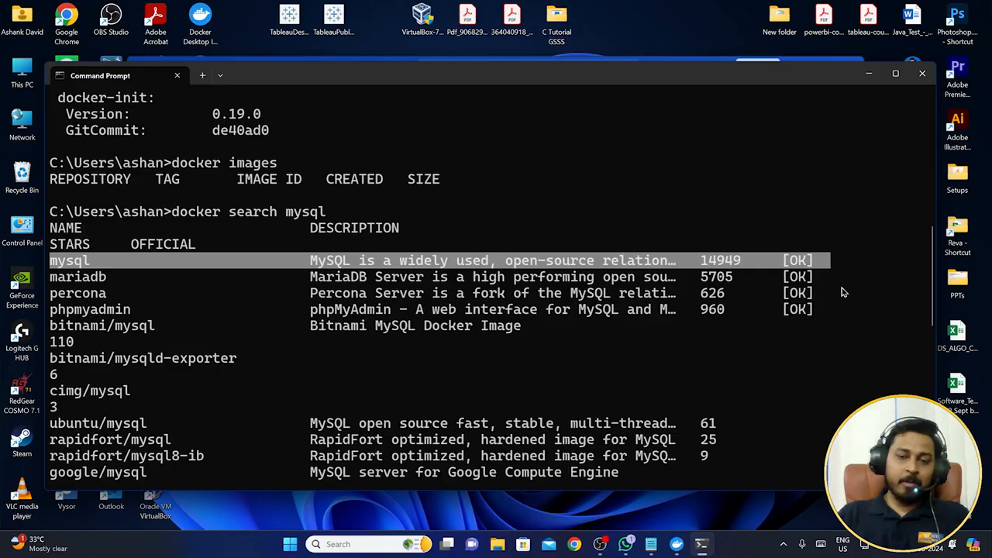
key(ctrl+c)
drag(695, 262, 814, 262)
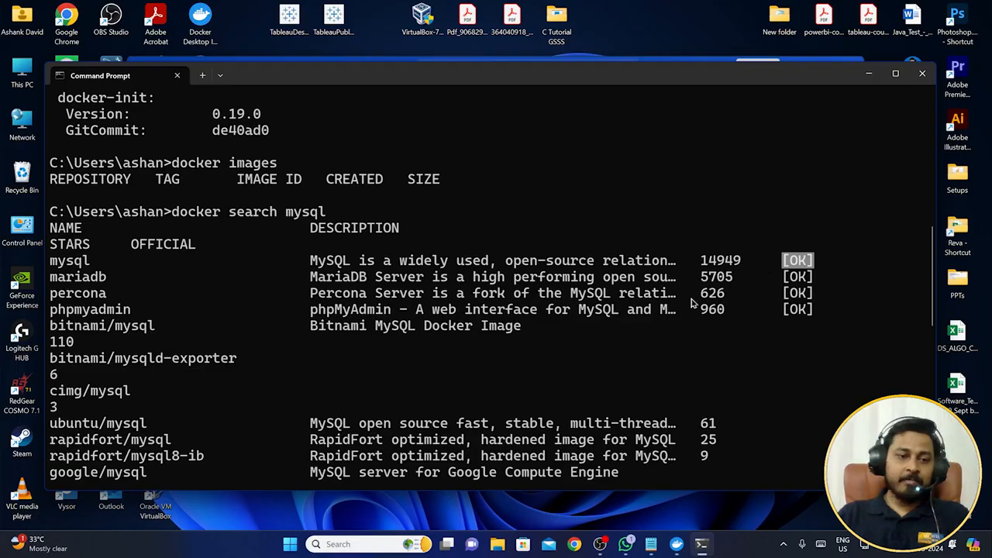
Step: Look through the full list of MySQL image search results, comparing their names, descriptions, stars and official flags
scroll(673, 379, down, 8)
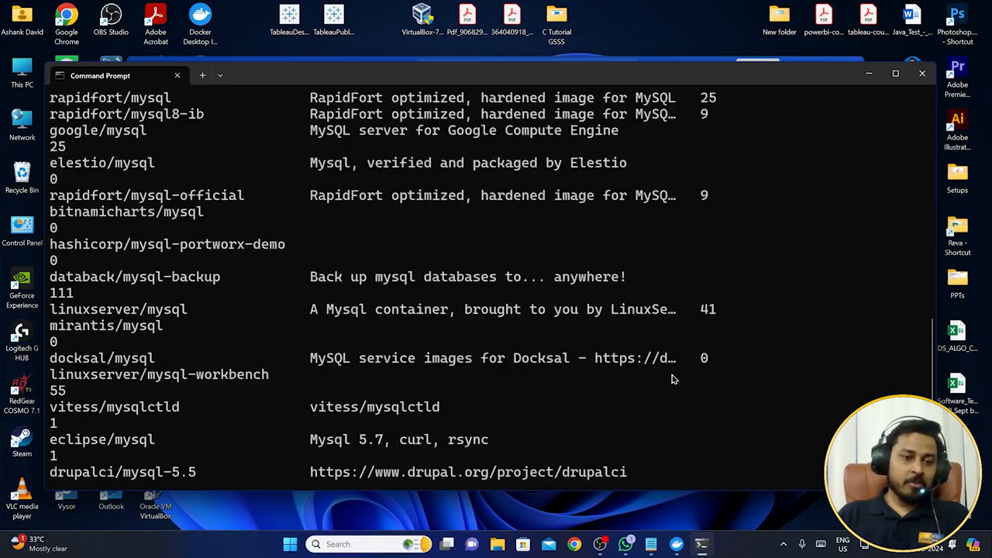
scroll(673, 379, down, 1)
scroll(670, 379, up, 11)
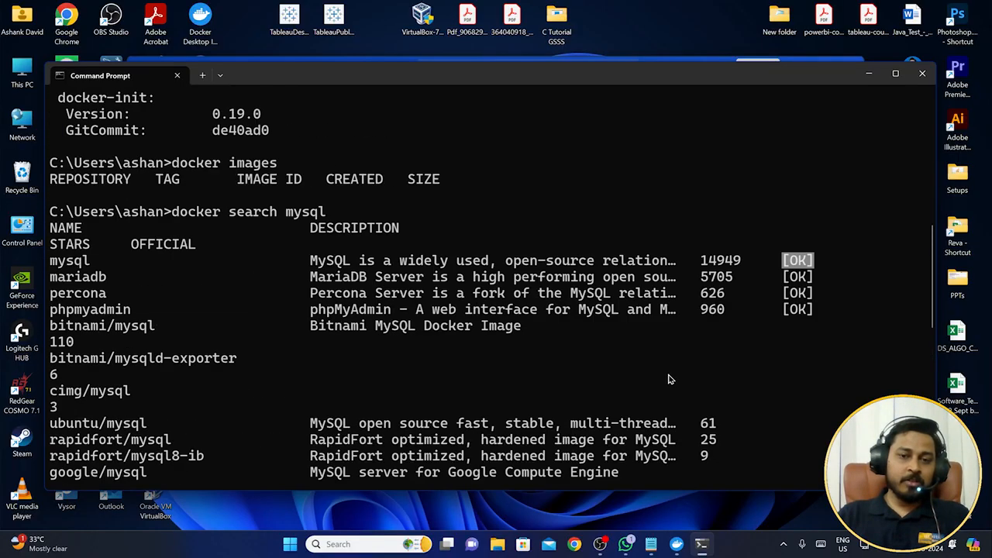
scroll(665, 379, up, 4)
scroll(651, 381, down, 12)
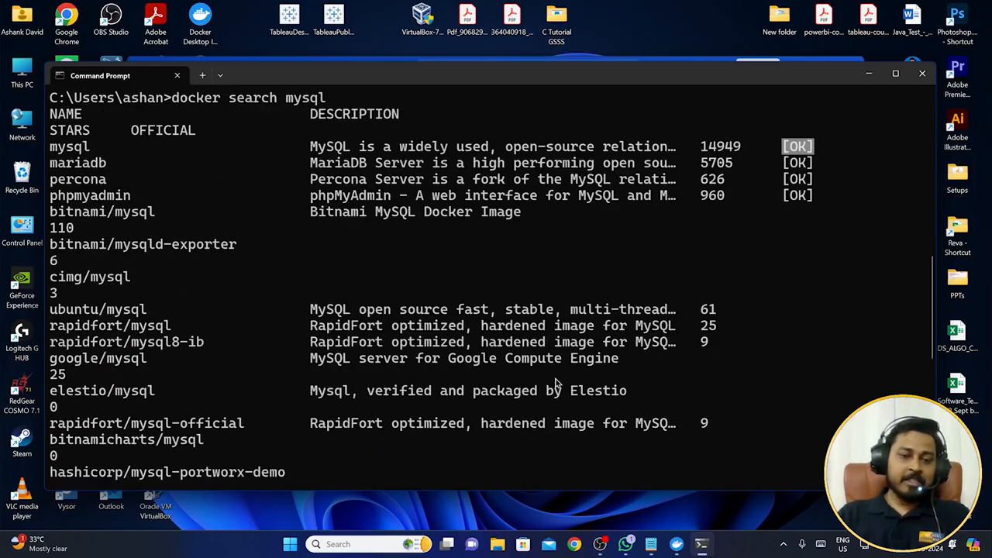
scroll(529, 370, down, 4)
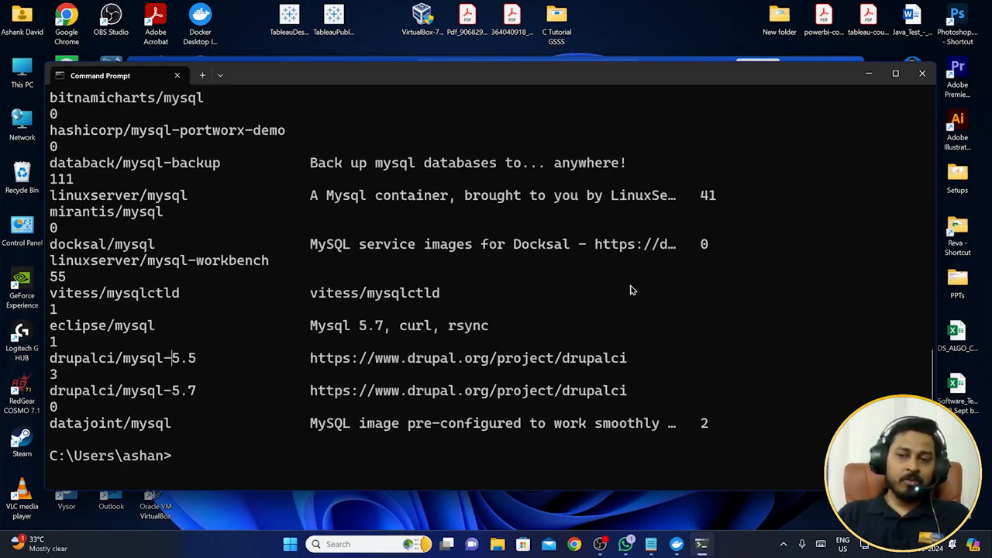
scroll(562, 366, down, 2)
scroll(553, 370, up, 9)
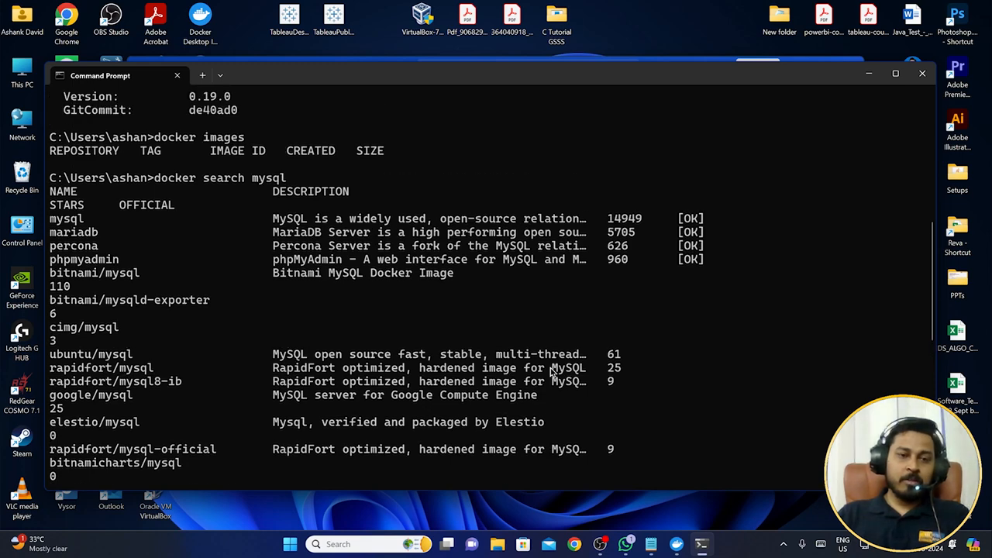
scroll(552, 373, down, 7)
scroll(550, 372, down, 3)
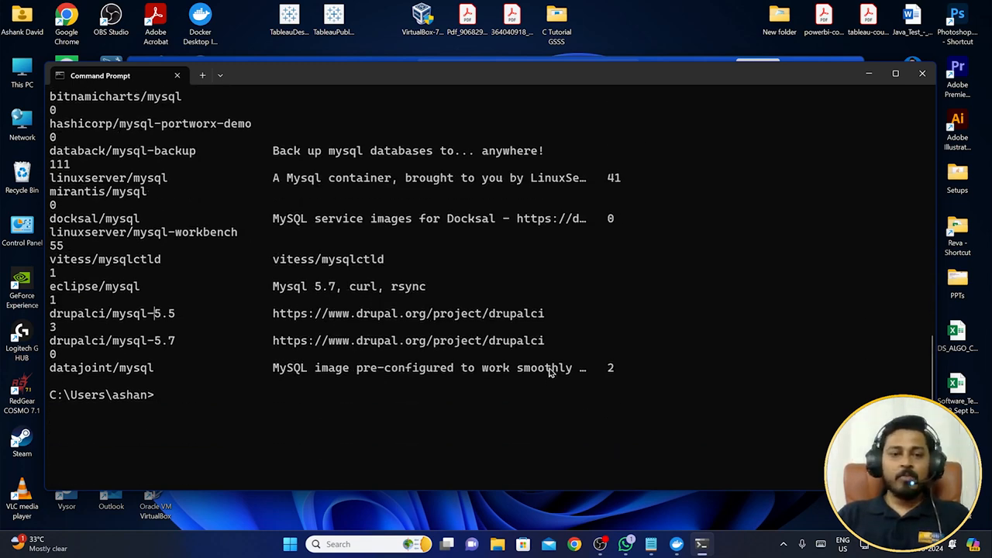
scroll(543, 377, up, 4)
scroll(542, 376, up, 7)
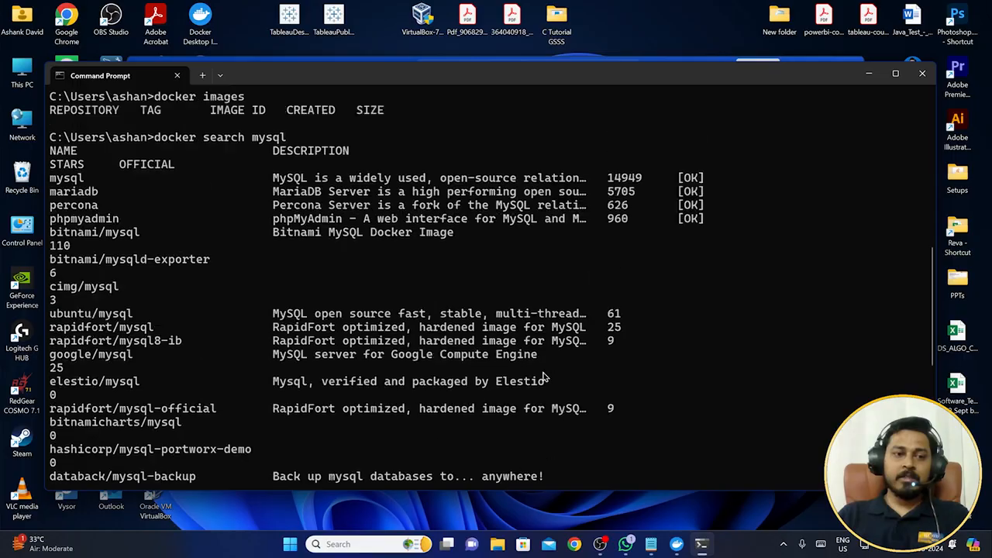
Step: Enlarge the terminal text for a last look at the search results and close Command Prompt to return to Docker Desktop
ctrl+scroll(543, 376, up, 2)
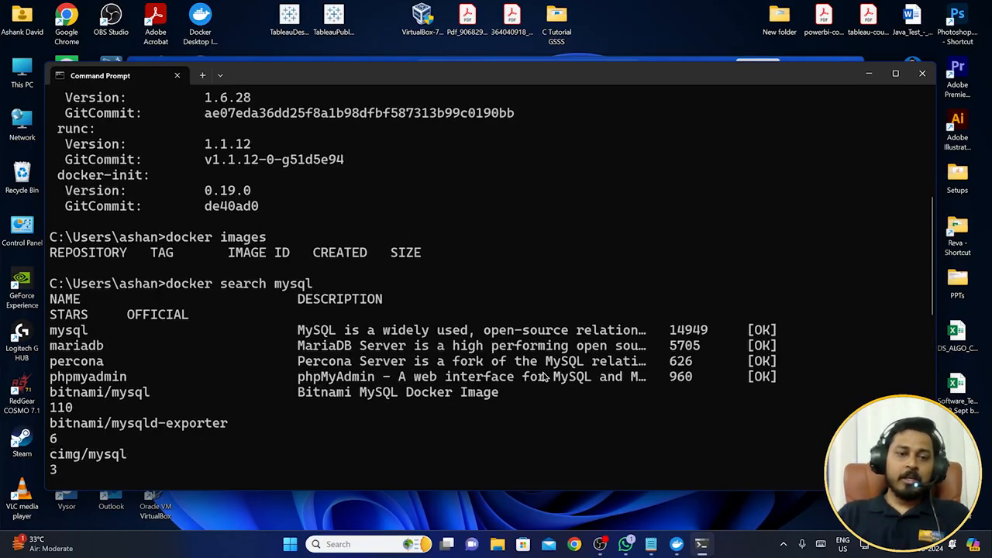
scroll(545, 372, down, 2)
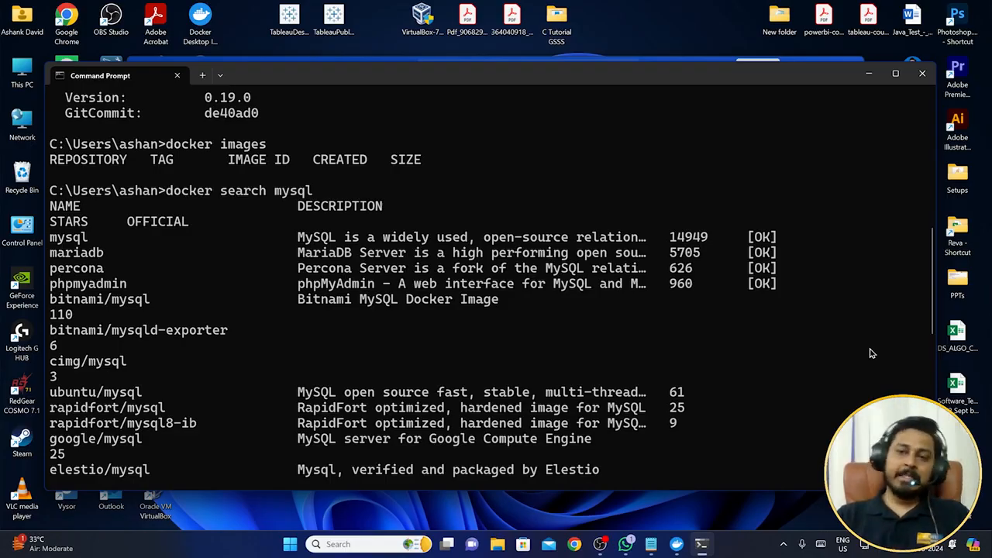
click(921, 73)
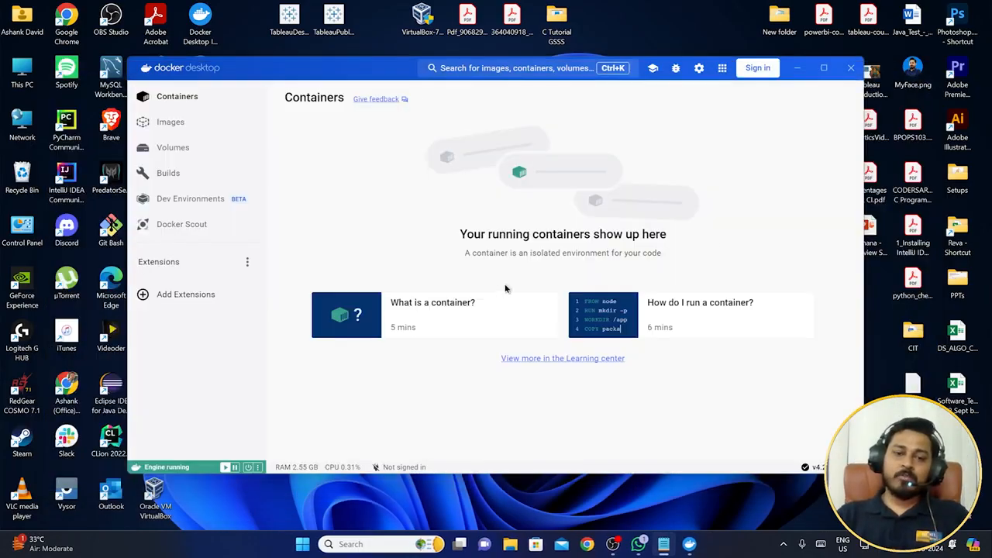